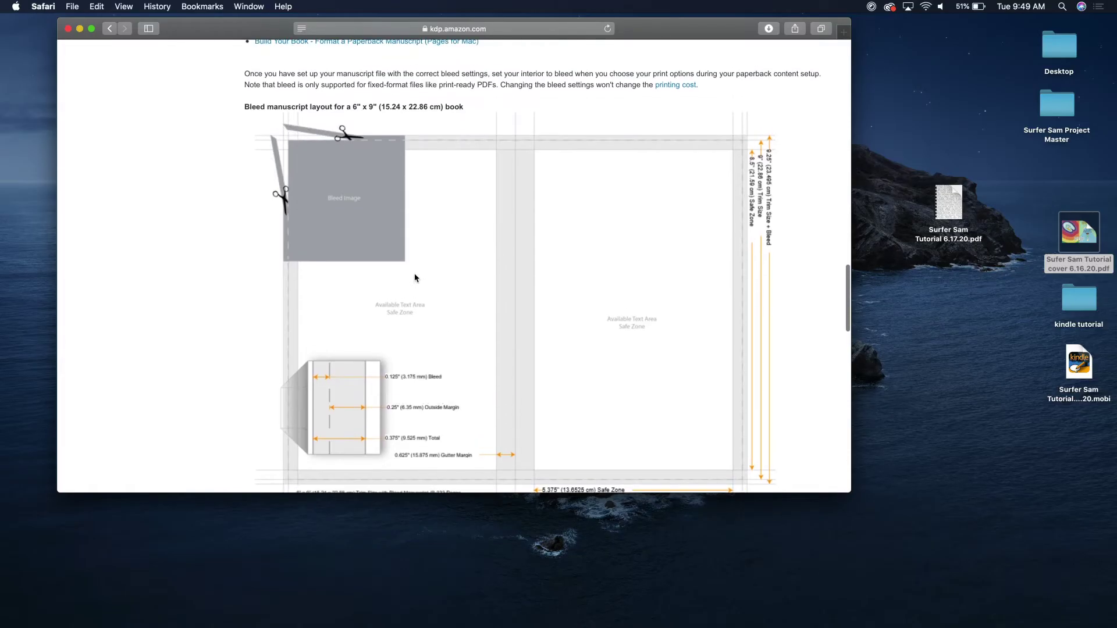
# Scroll the KDP page down to the 'Bleed for your cover' formulas and the 6" x 9" layout diagram.
pyautogui.scroll(-1, 416, 278)
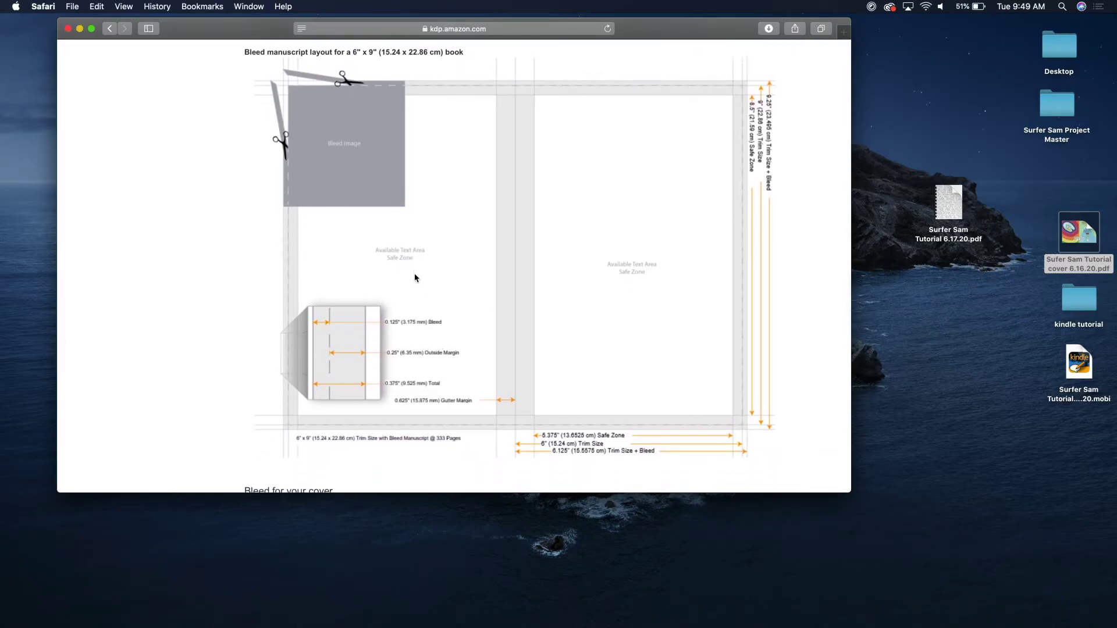
pyautogui.scroll(-10, 415, 278)
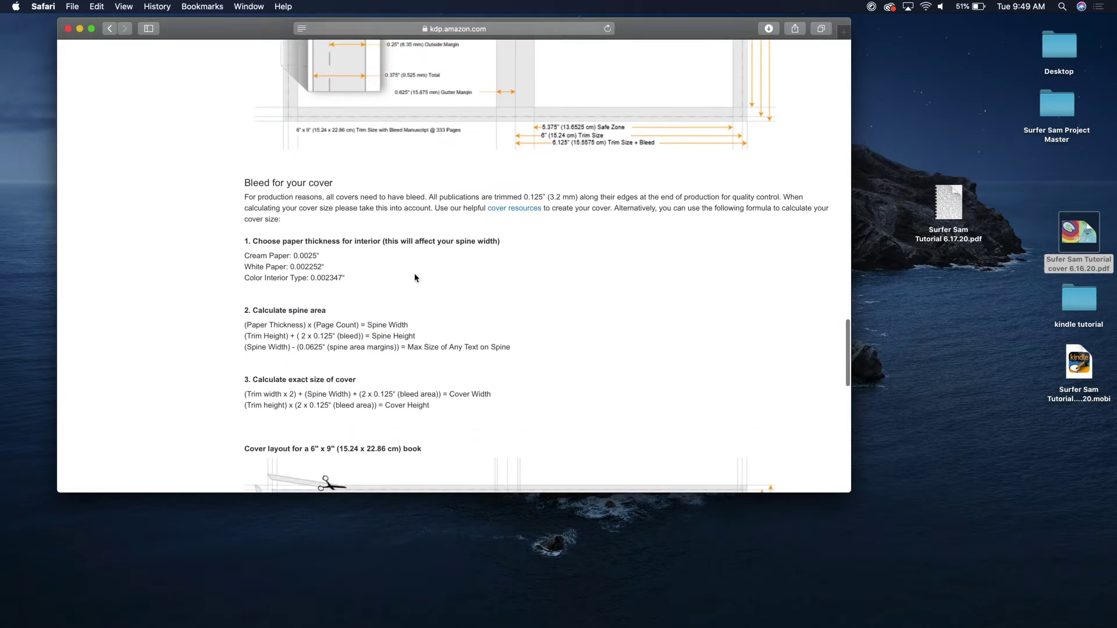
pyautogui.scroll(-3, 415, 278)
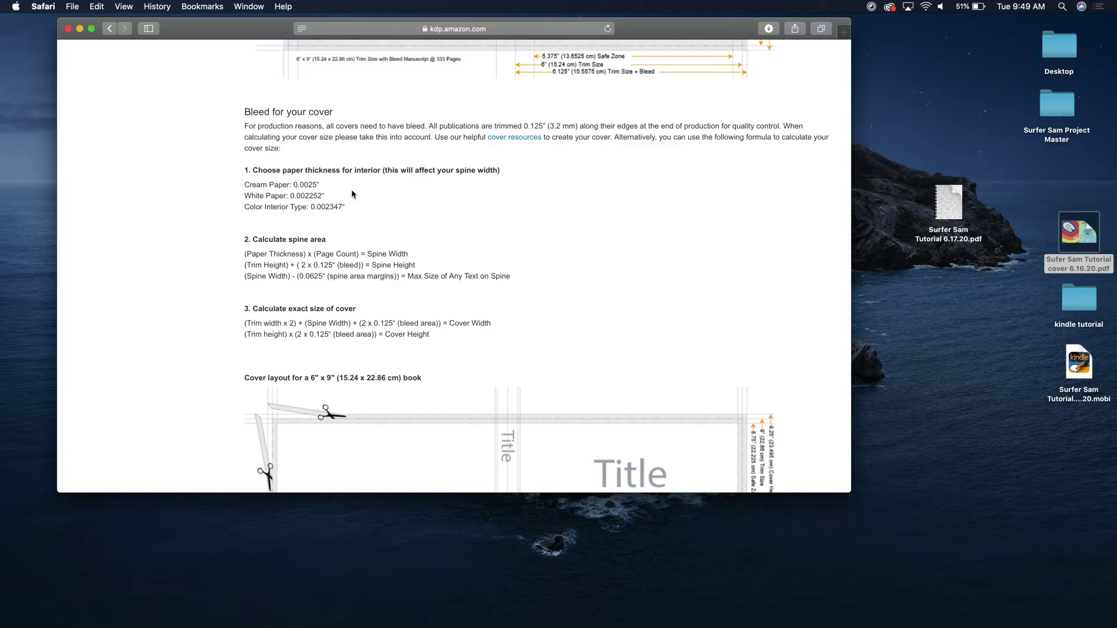
pyautogui.scroll(-3, 312, 244)
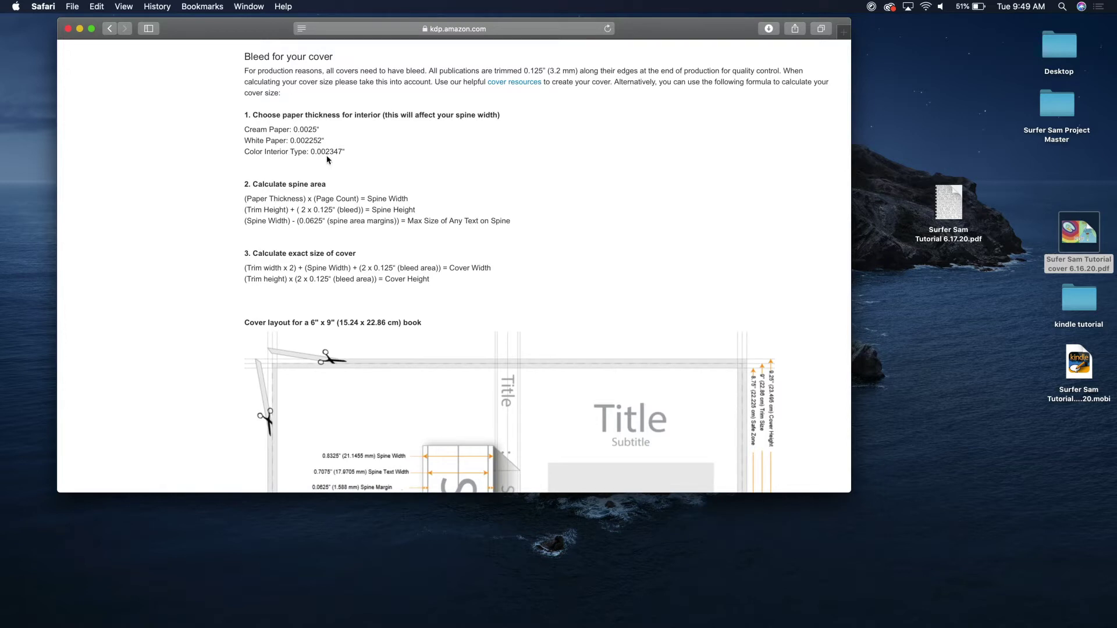
pyautogui.scroll(-2, 339, 155)
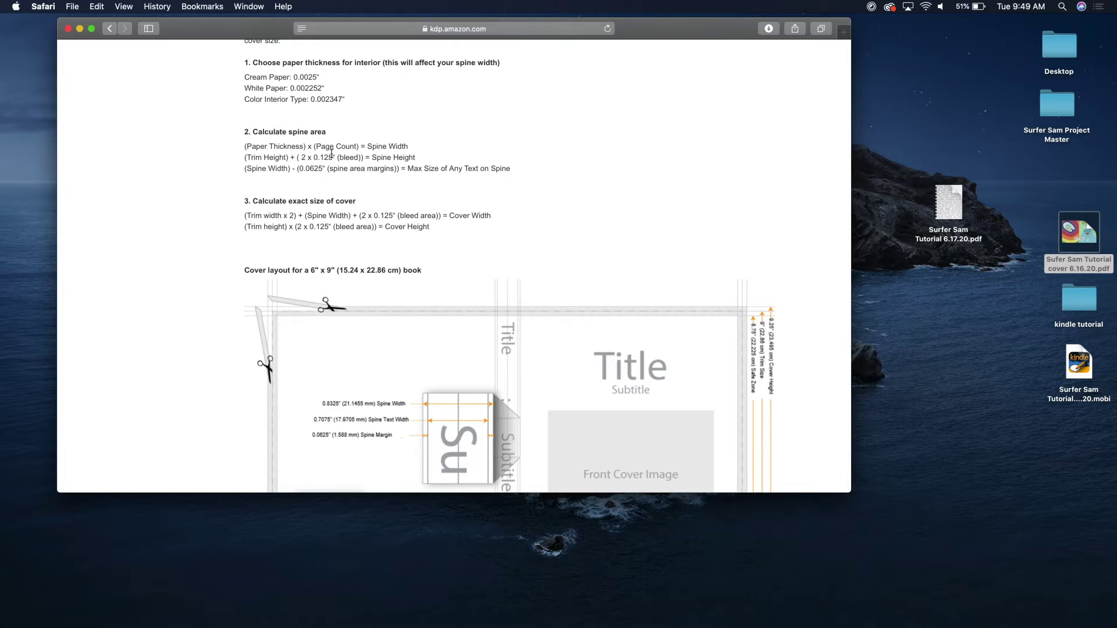
pyautogui.scroll(-1, 331, 153)
# Launch Calculator through Spotlight search.
pyautogui.press('super+space')
pyautogui.write('cal')
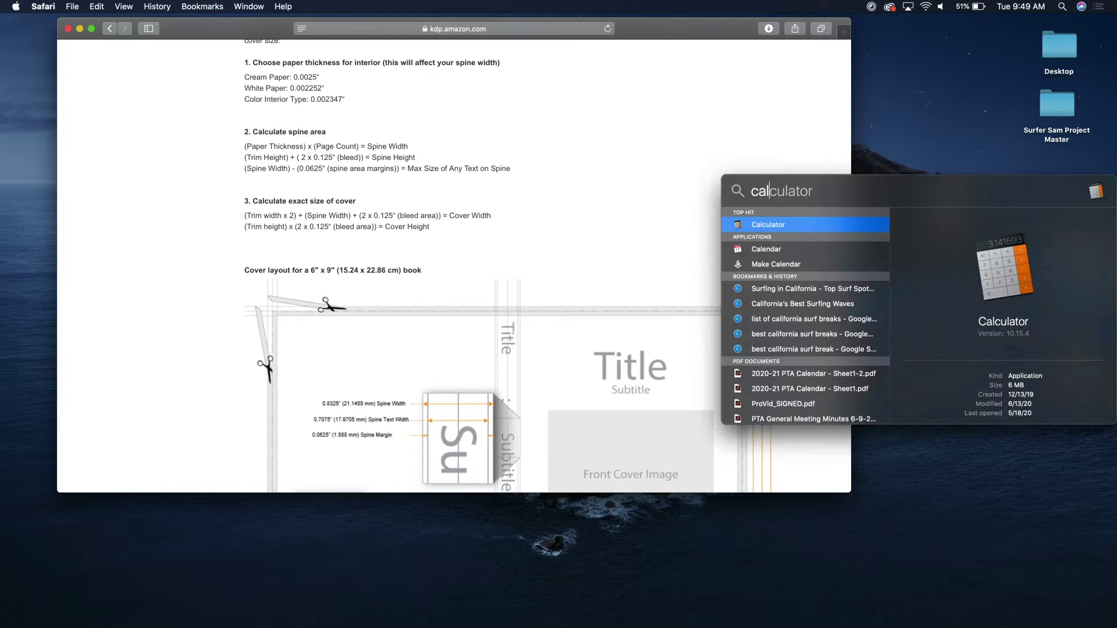
pyautogui.press('Return')
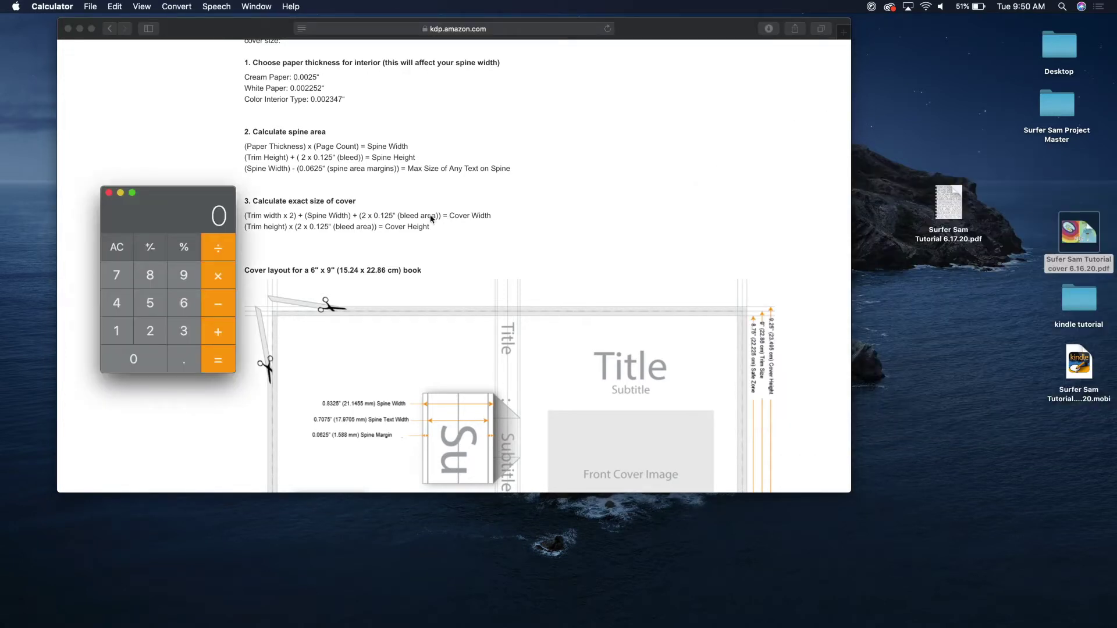
# Multiply 0.002347 by 32 pages for a 0.075104 spine width and move Calculator to the upper right.
pyautogui.press('.')
pyautogui.write('0023')
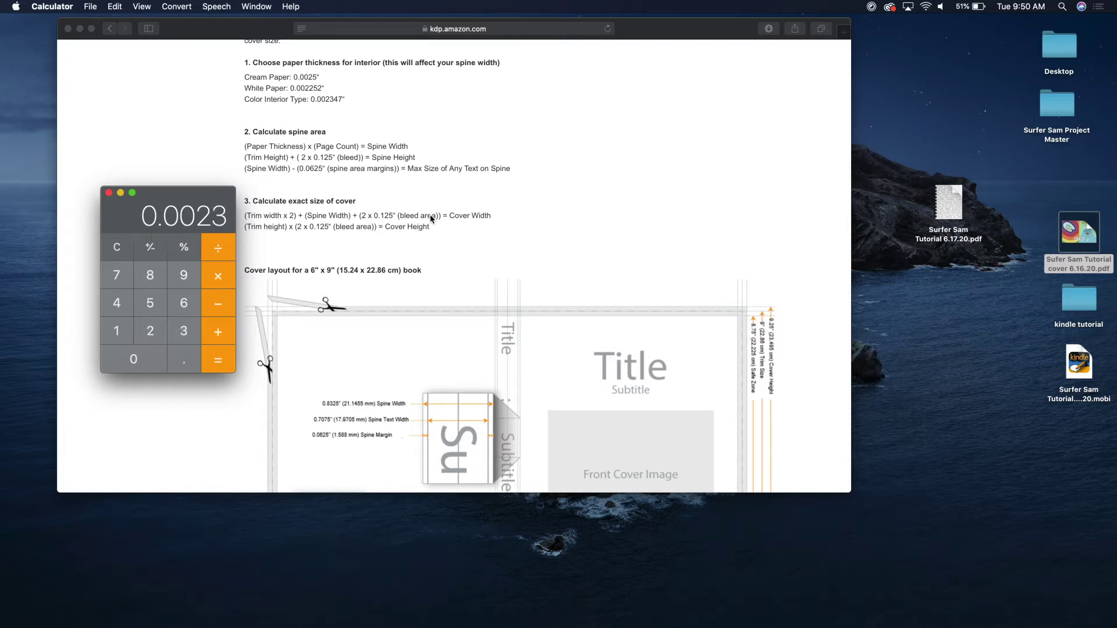
pyautogui.write('47')
pyautogui.press('*')
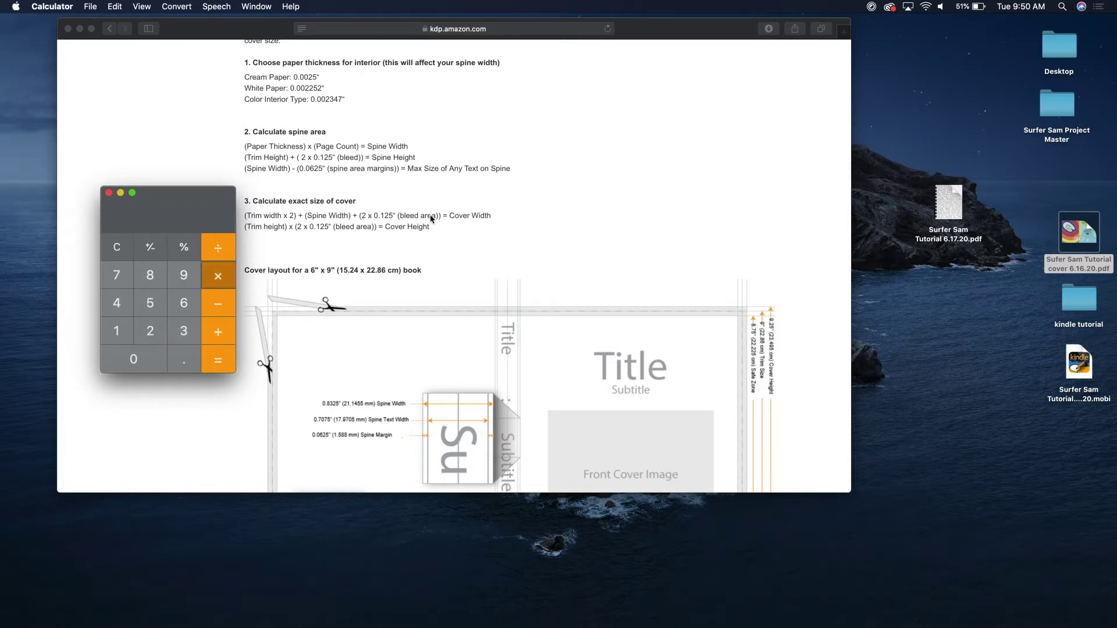
pyautogui.write('32')
pyautogui.press('Return')
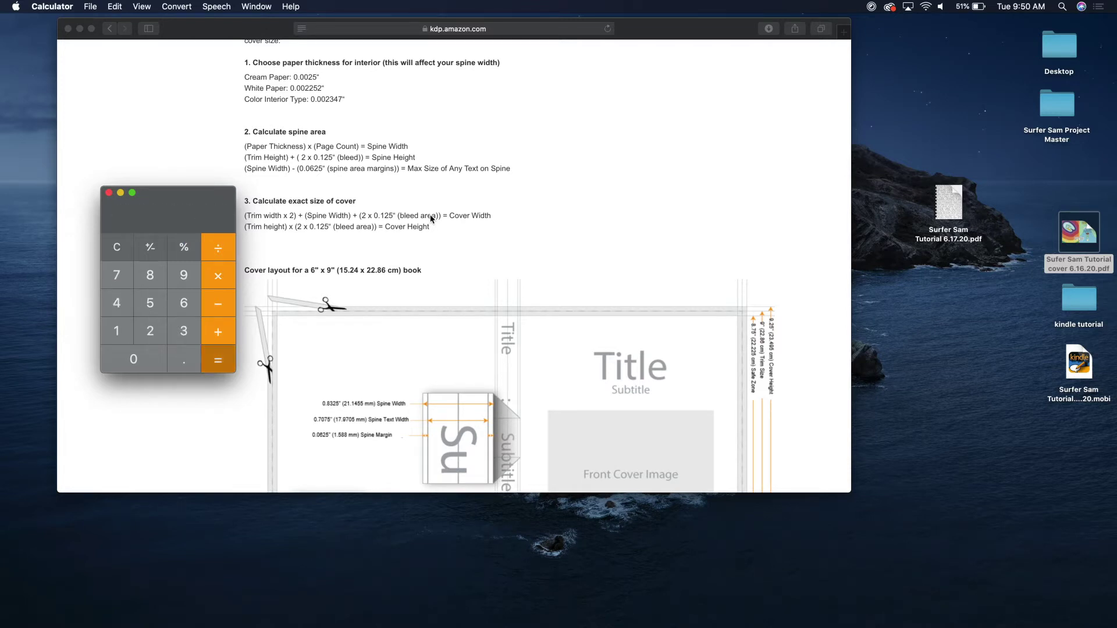
pyautogui.moveTo(161, 196); pyautogui.dragTo(913, 102)
pyautogui.scroll(-5, 440, 307)
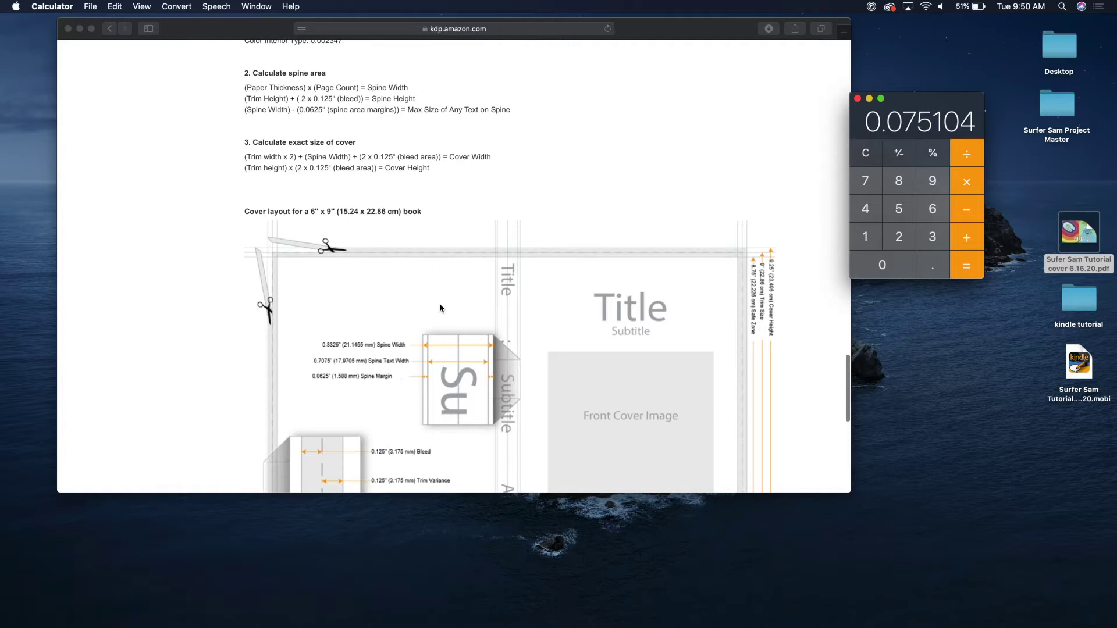
pyautogui.scroll(-2, 440, 307)
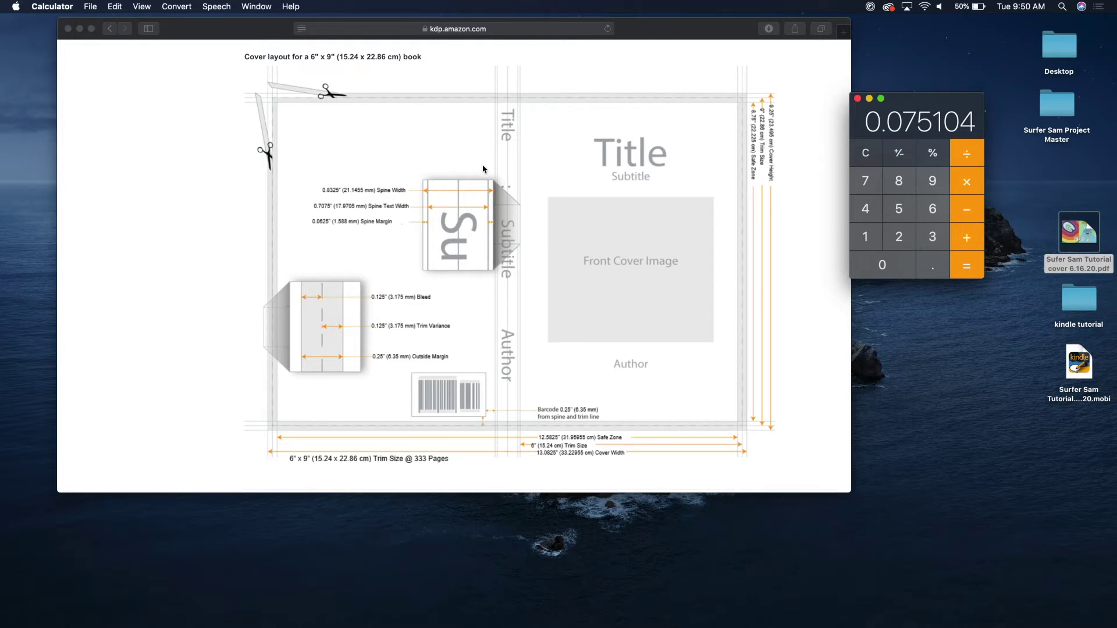
pyautogui.scroll(1, 471, 143)
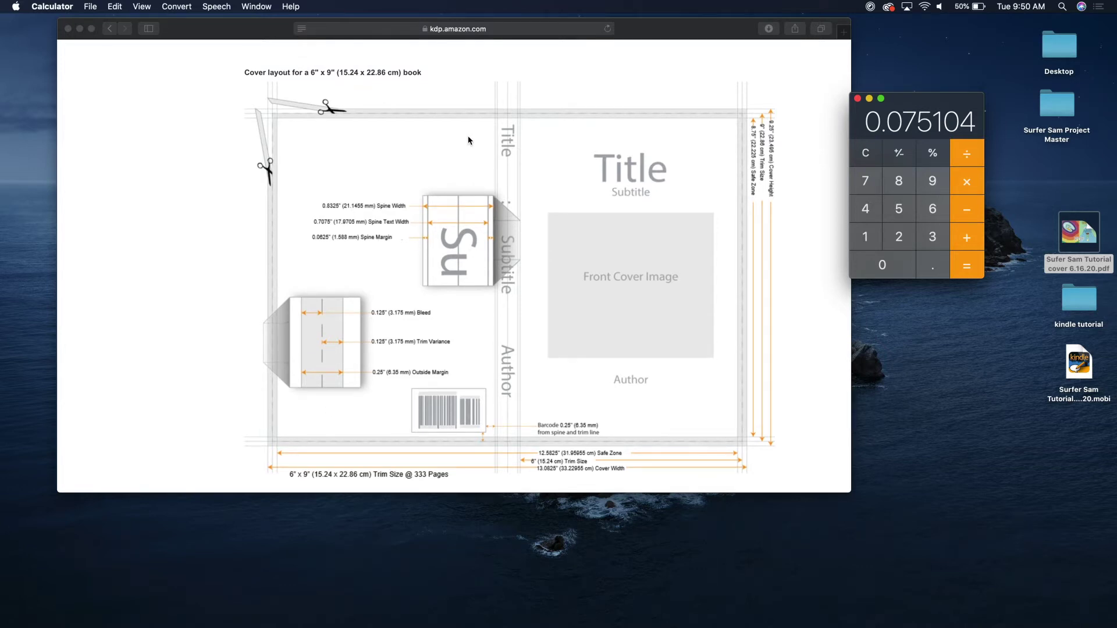
pyautogui.scroll(-1, 469, 140)
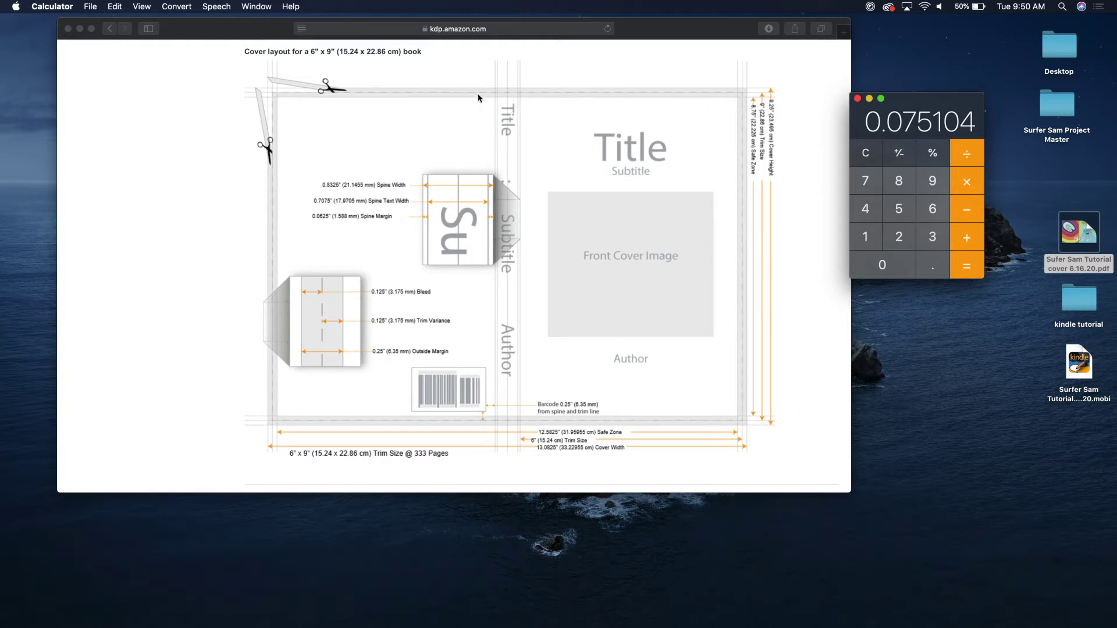
pyautogui.click(455, 405)
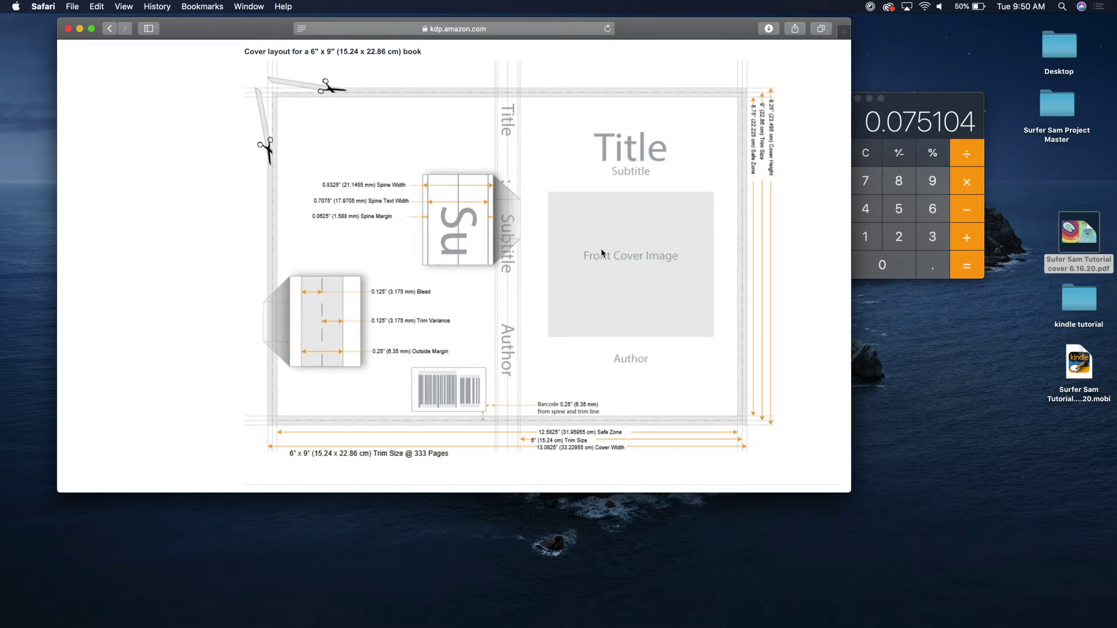
pyautogui.scroll(-4, 602, 253)
pyautogui.scroll(10, 602, 253)
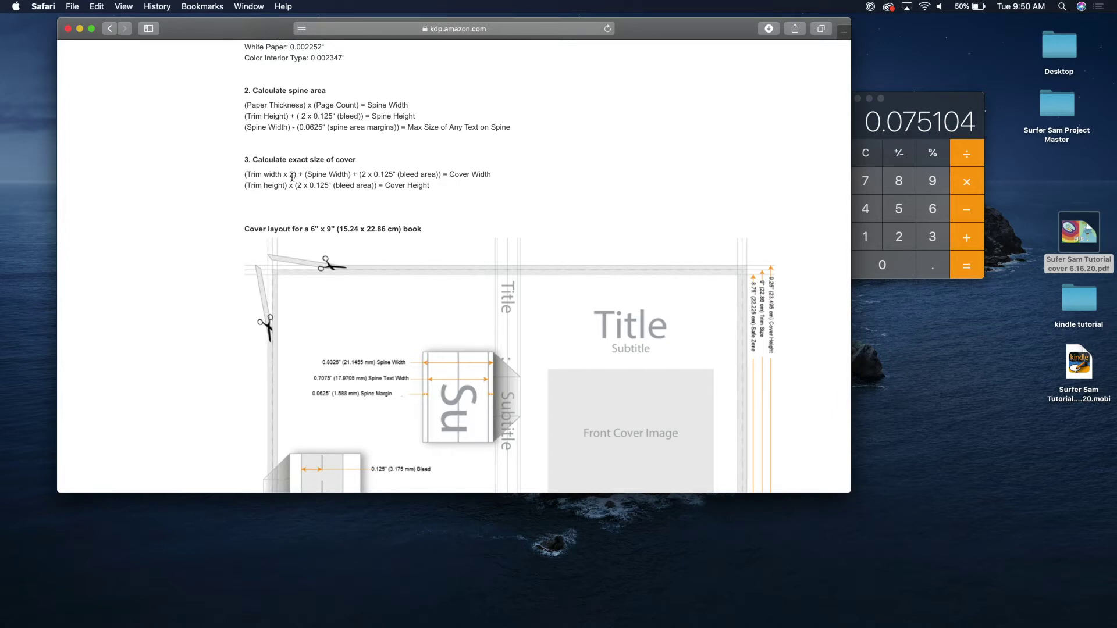
# Add 12 for the two 6-inch trim widths to the 0.075104 spine width.
pyautogui.click(938, 108)
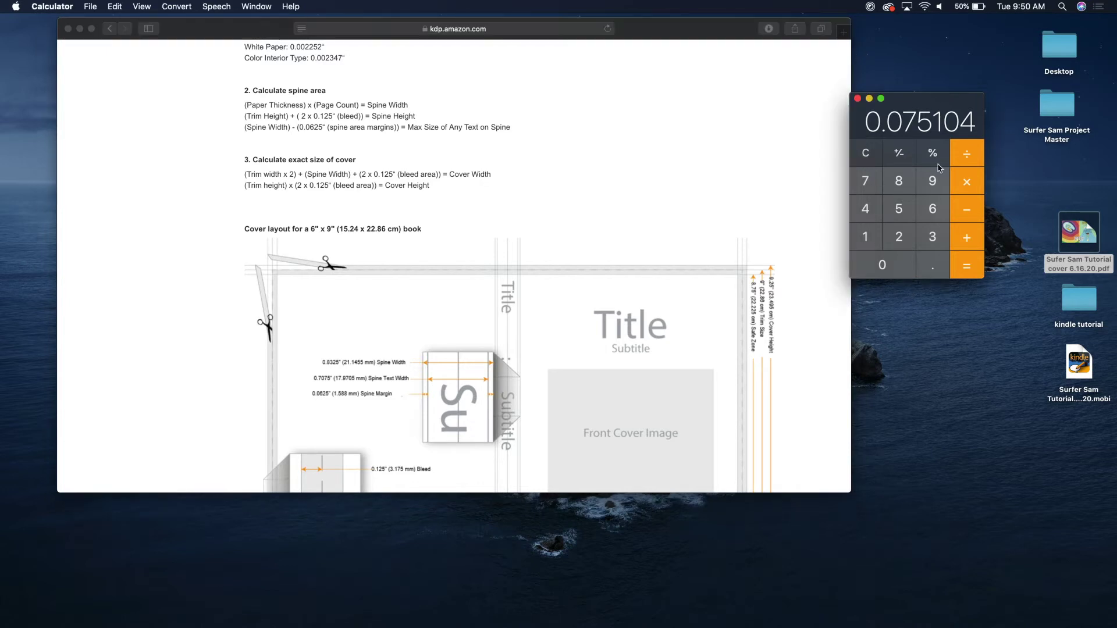
pyautogui.click(971, 243)
pyautogui.press('1')
pyautogui.press('2')
pyautogui.click(966, 265)
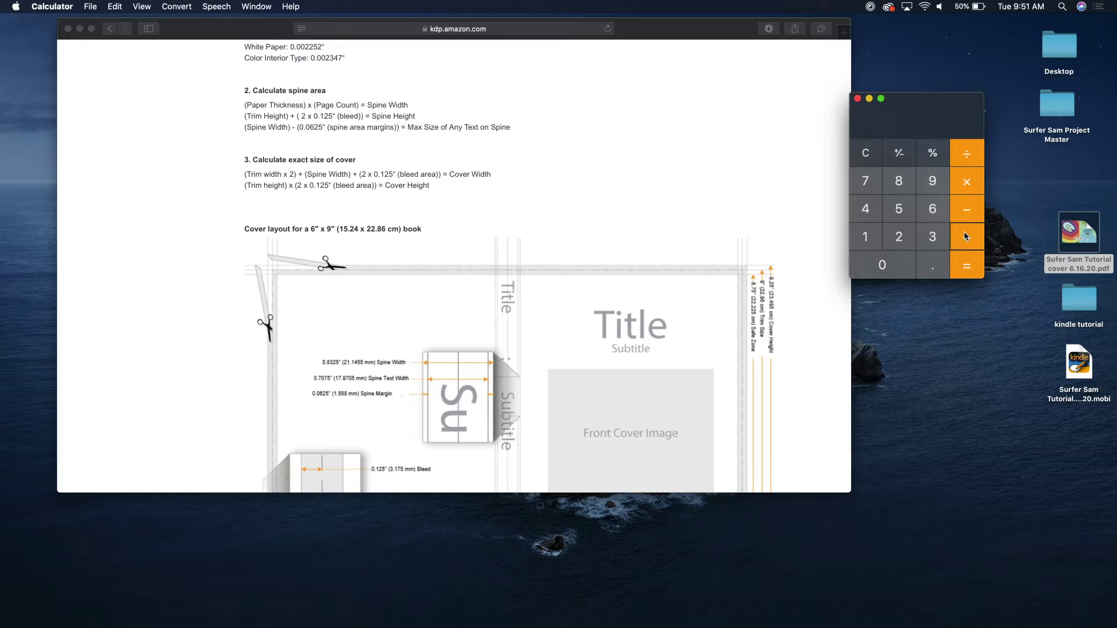
# Add 0.25 for bleed to reach a total cover width of 12.325104.
pyautogui.click(926, 266)
pyautogui.click(899, 237)
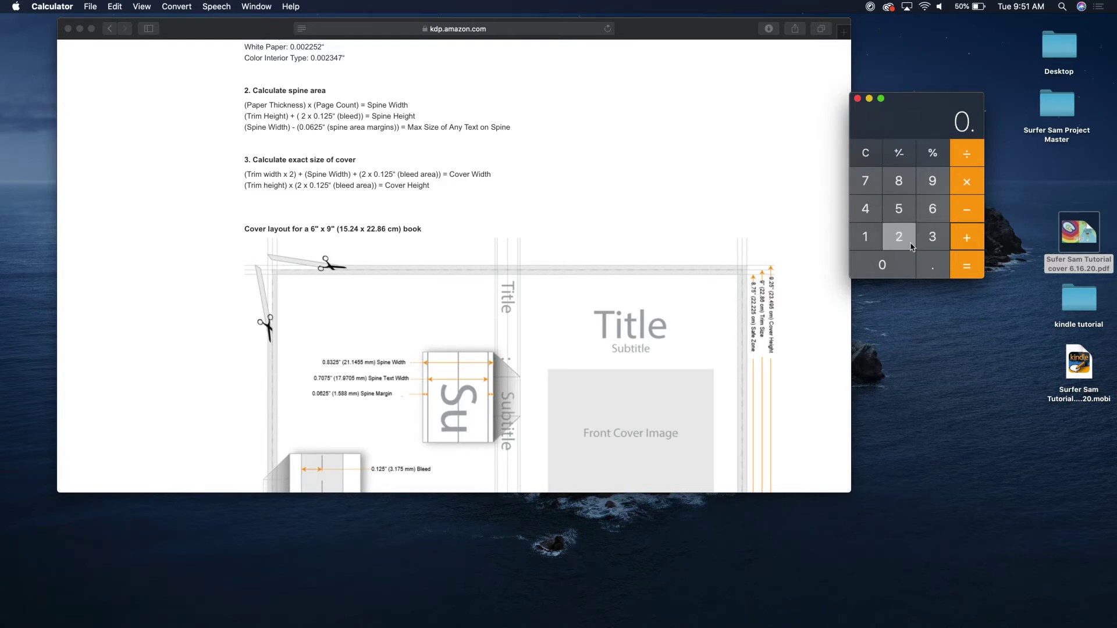
pyautogui.click(899, 209)
pyautogui.click(965, 266)
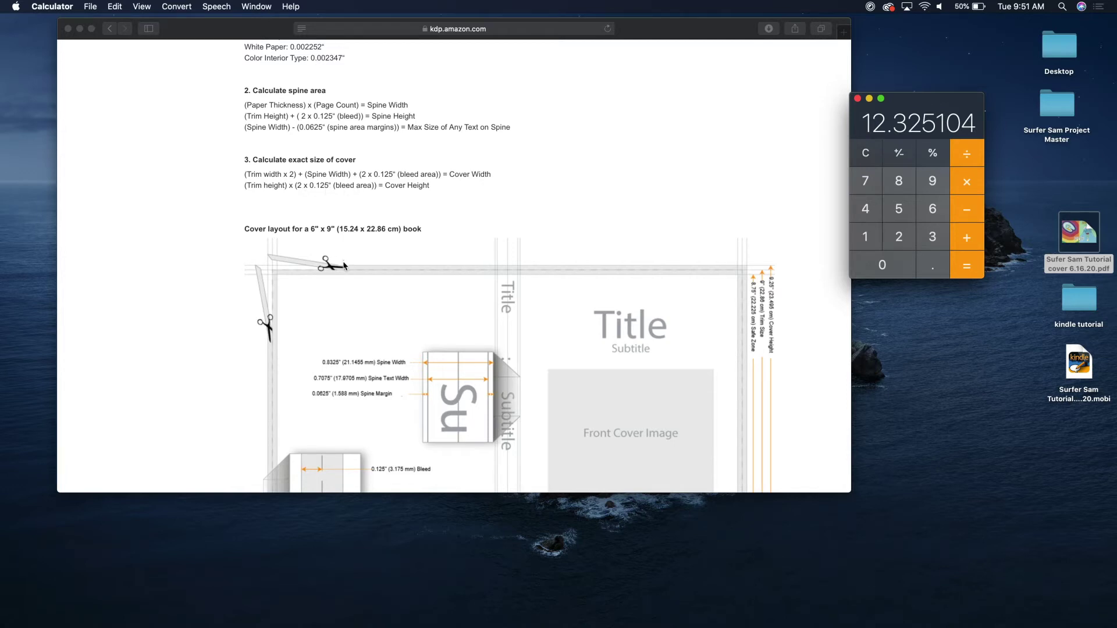
pyautogui.scroll(-3, 344, 266)
pyautogui.scroll(-2, 336, 460)
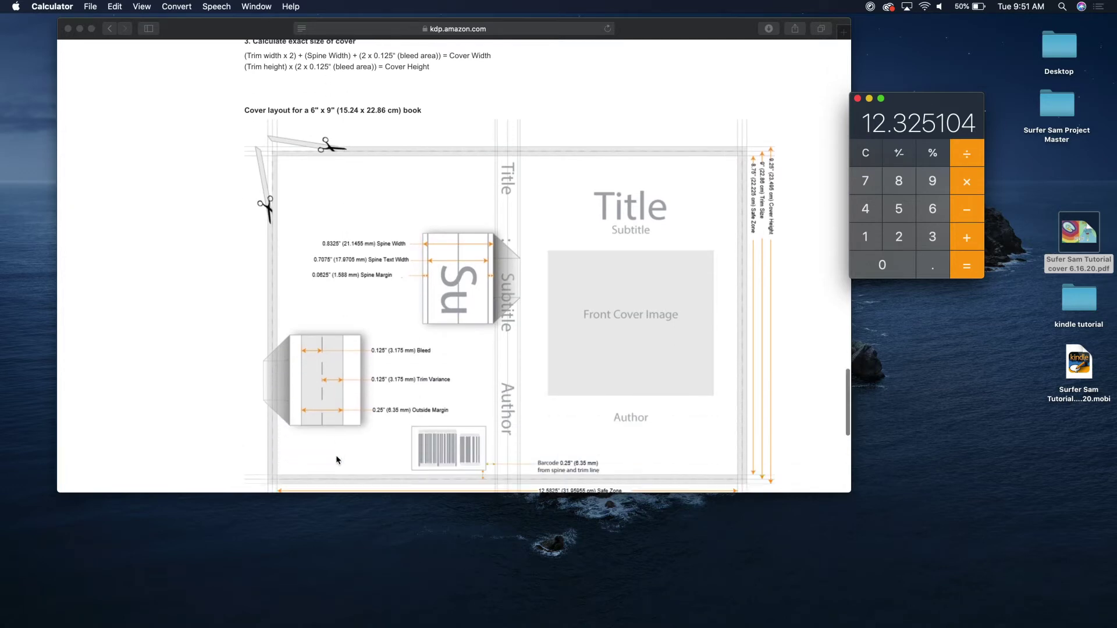
pyautogui.scroll(4, 376, 306)
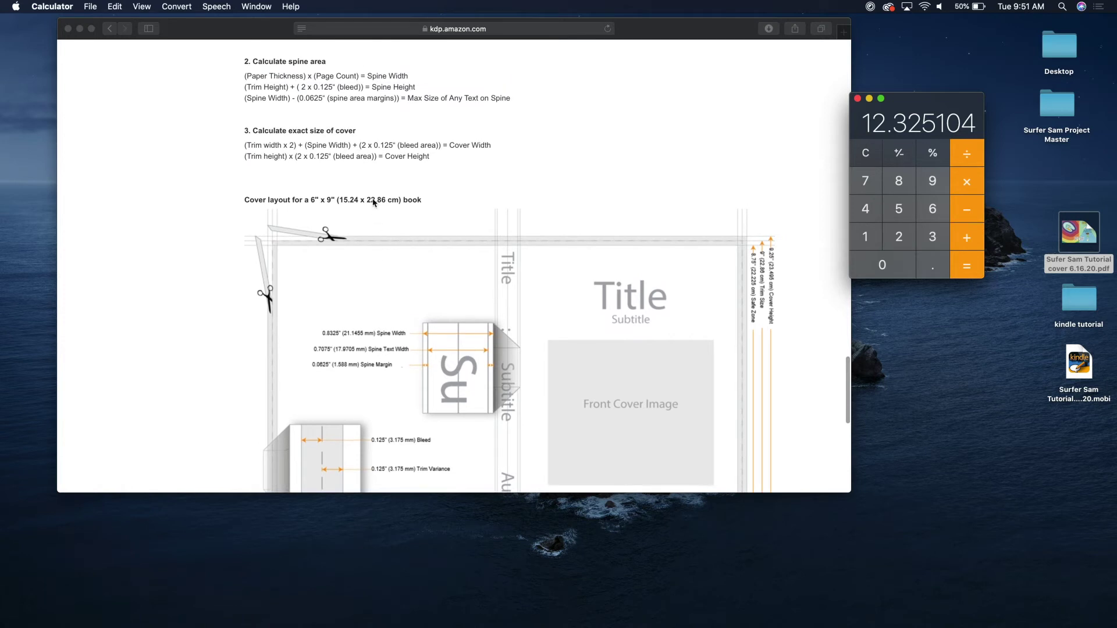
pyautogui.moveTo(2, 280)
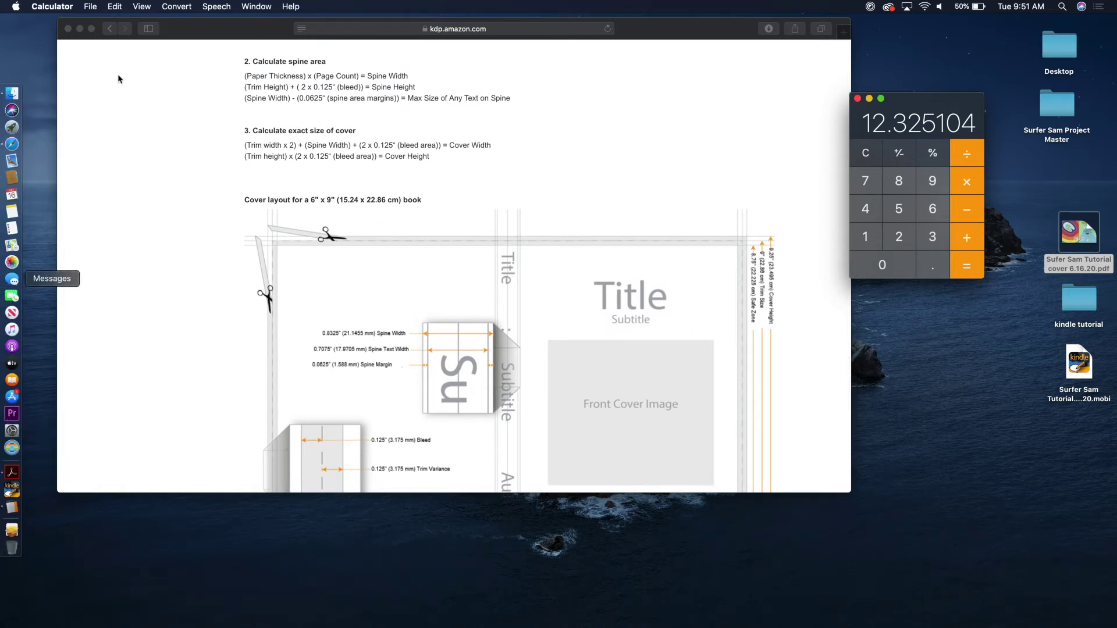
# Launch Illustrator and start a new Print document named 'Sample Cover Tutorial'.
pyautogui.click(1063, 6)
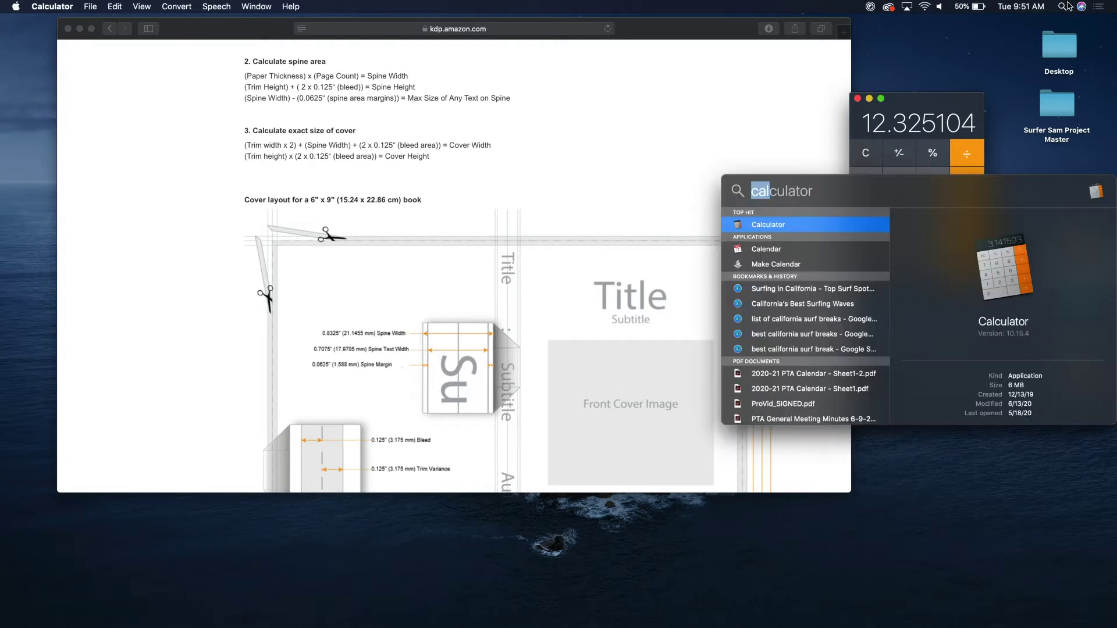
pyautogui.write('ill')
pyautogui.press('Return')
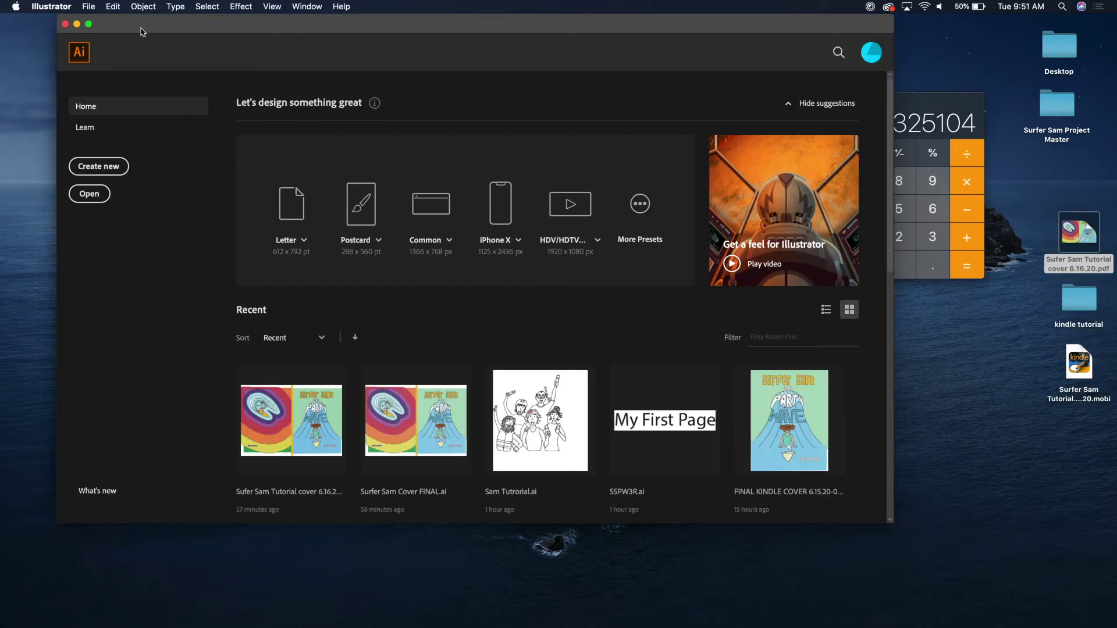
pyautogui.click(98, 167)
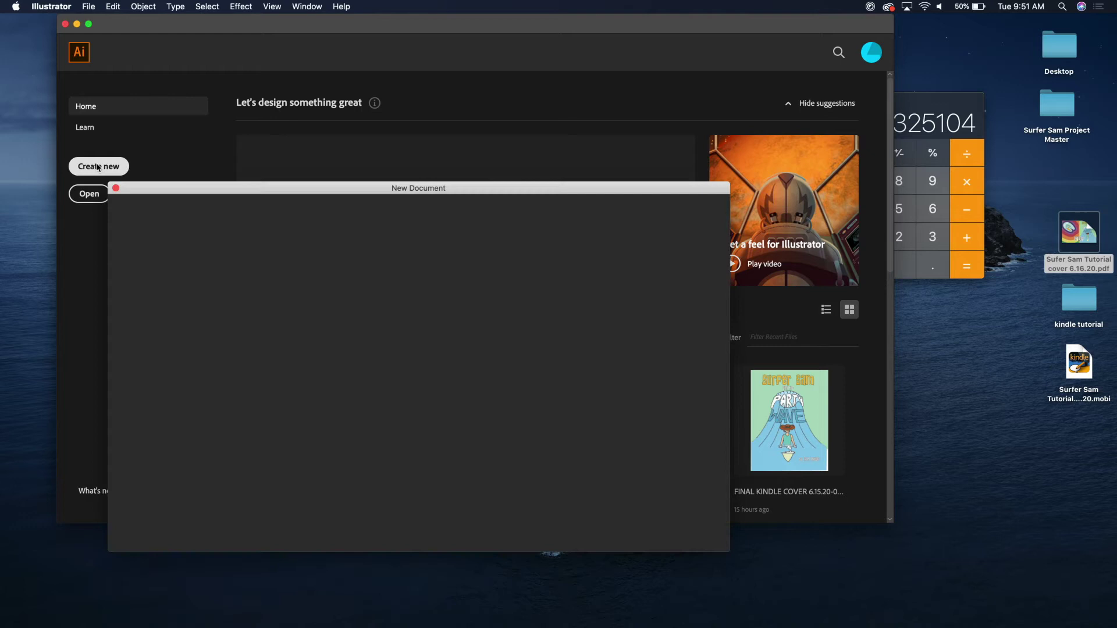
pyautogui.click(457, 208)
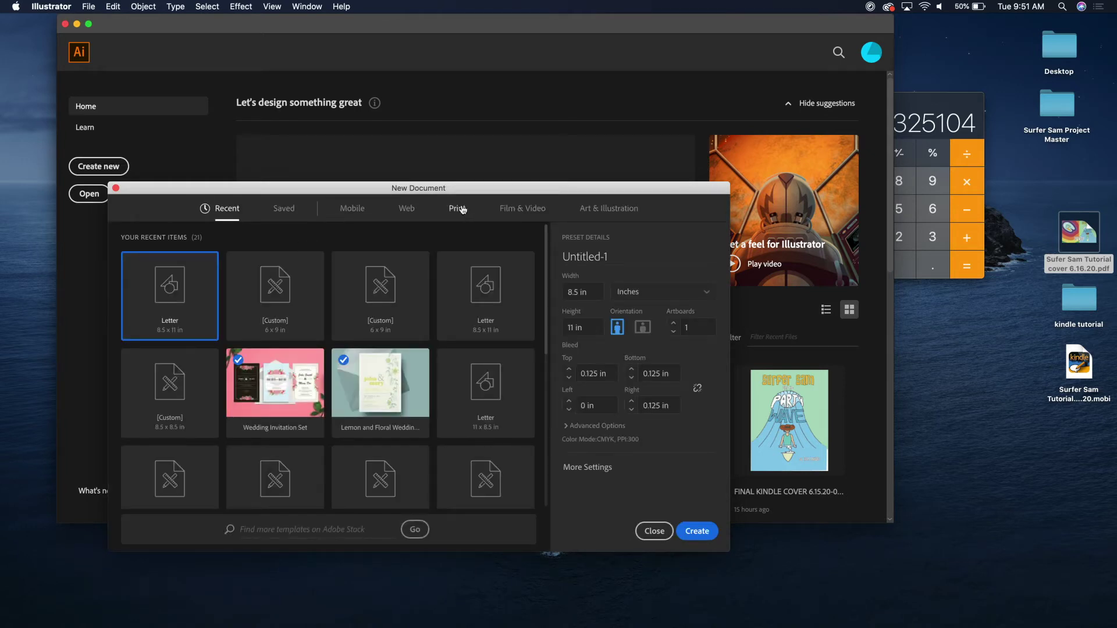
pyautogui.click(578, 255)
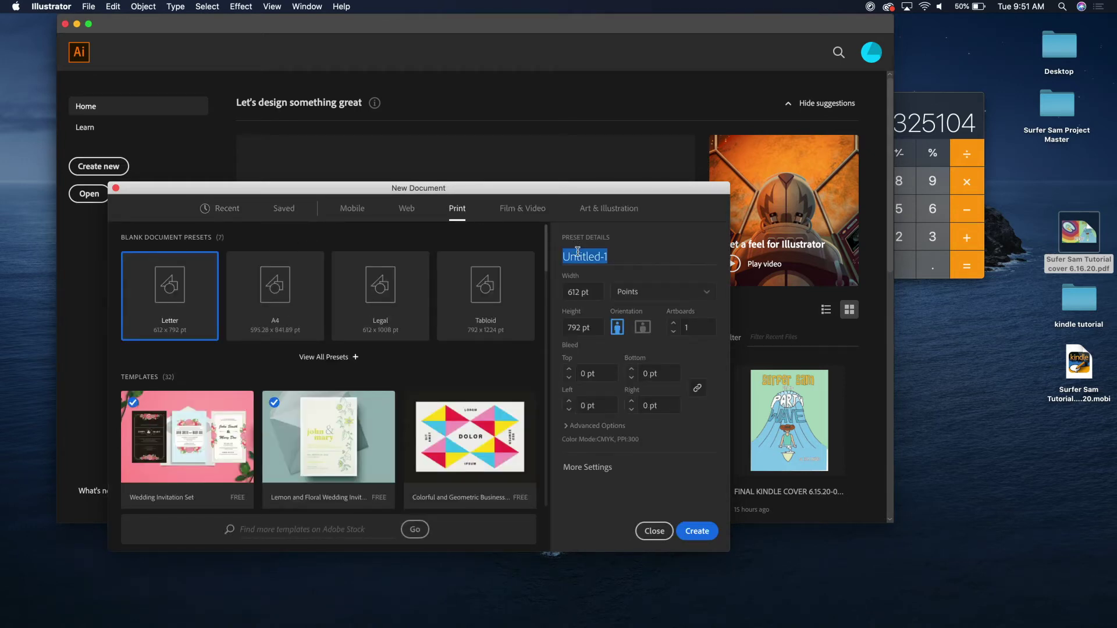
pyautogui.write('Sample Cover Tutorial')
# Set the document units to inches, width 12.325104 and height 9.25.
pyautogui.click(635, 292)
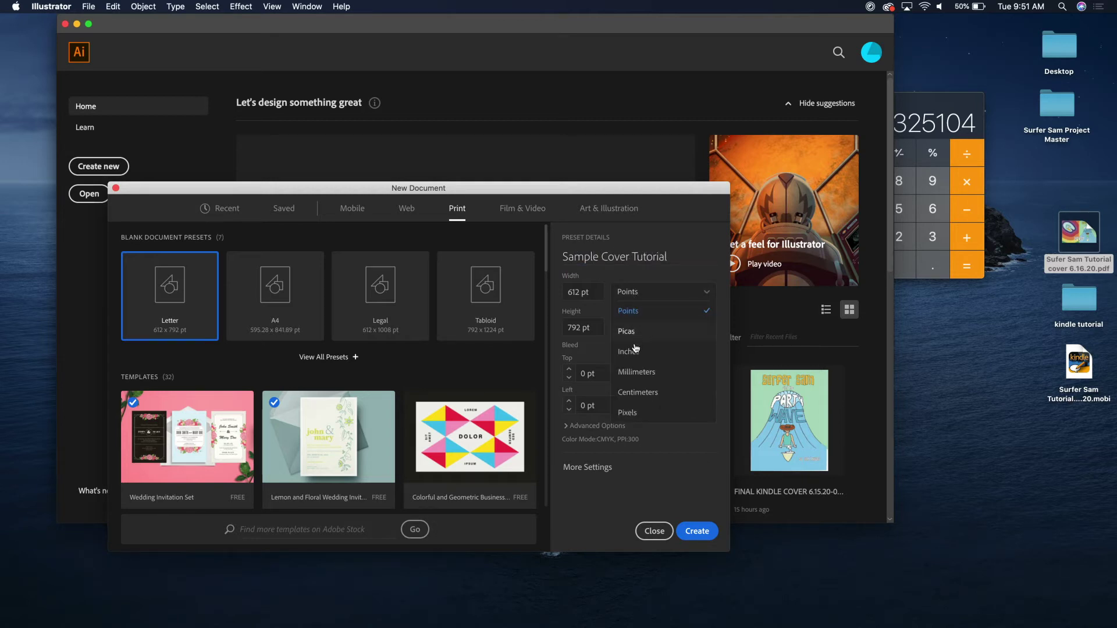
pyautogui.click(634, 350)
pyautogui.click(584, 294)
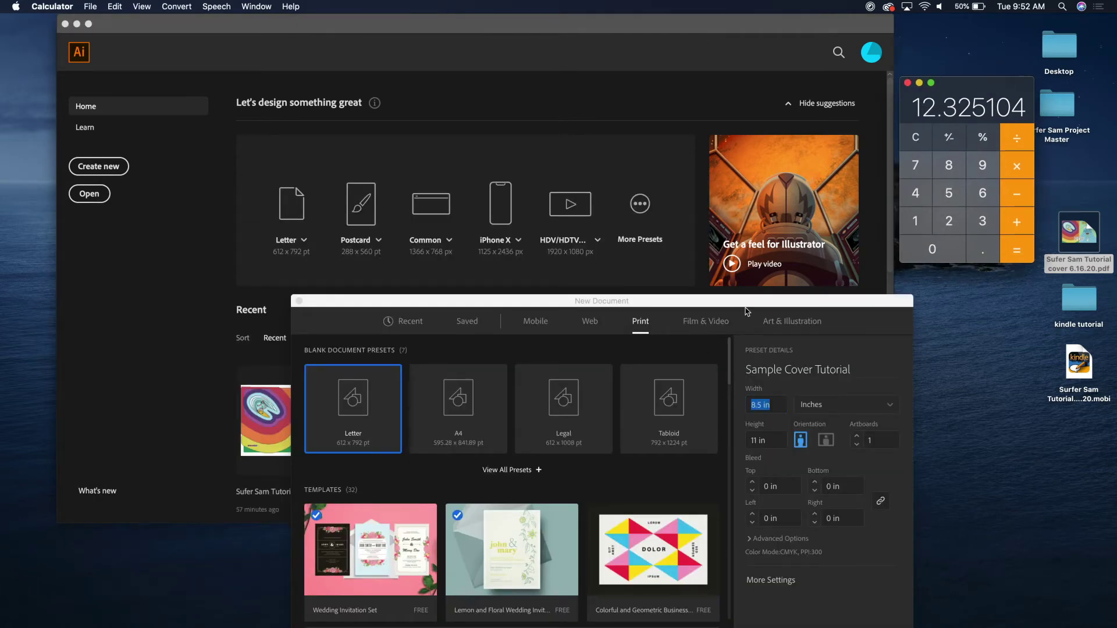
pyautogui.moveTo(755, 303); pyautogui.dragTo(656, 70)
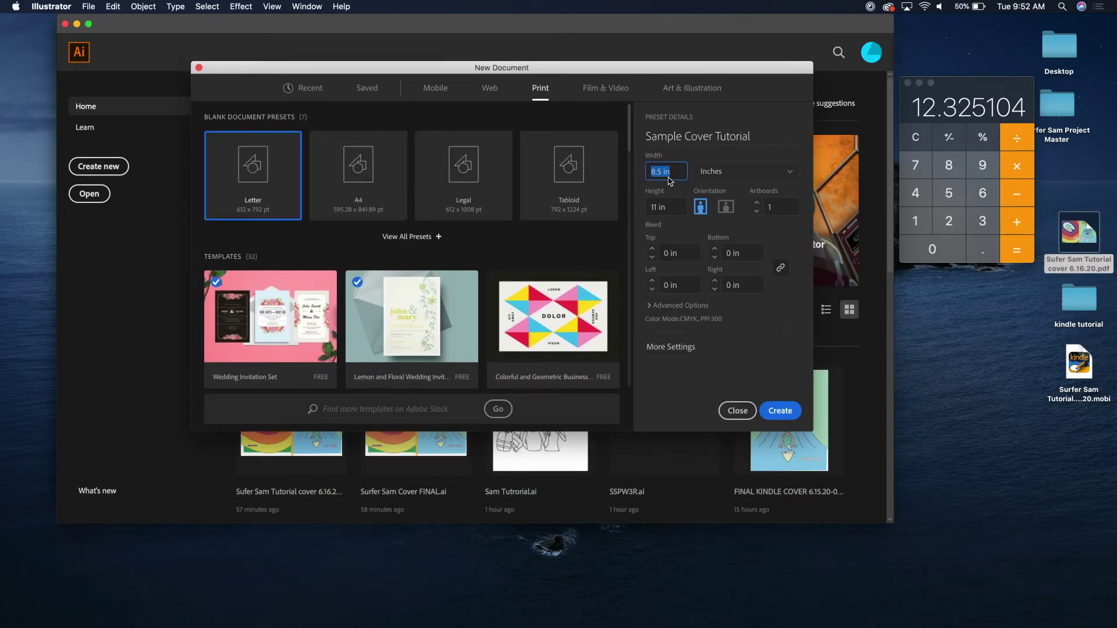
pyautogui.write('1')
pyautogui.write('2.325104')
pyautogui.click(668, 205)
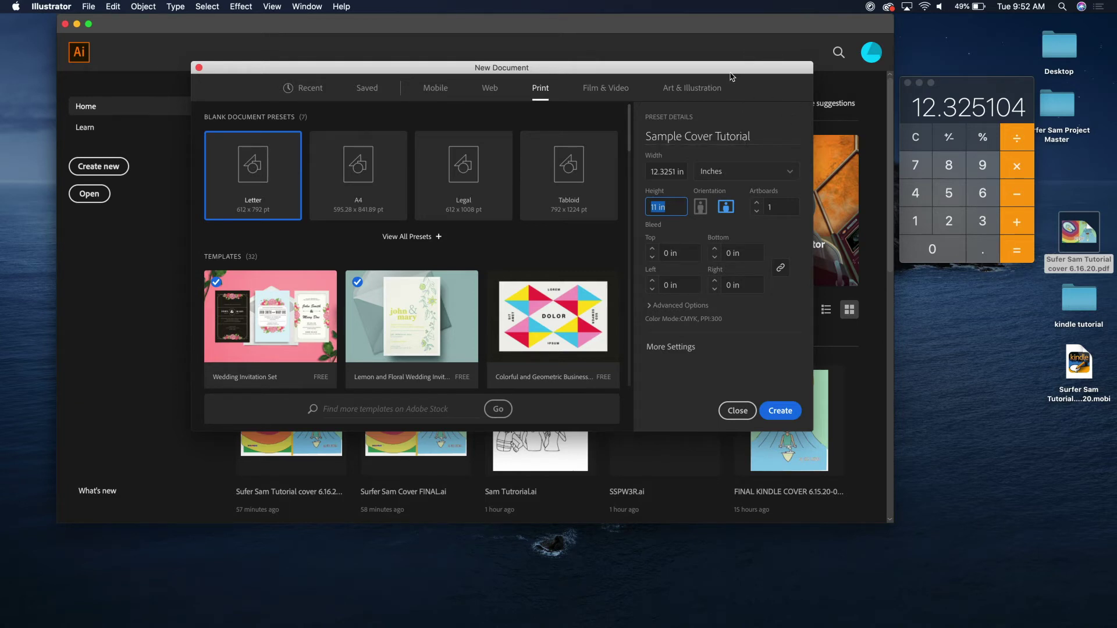
pyautogui.moveTo(732, 77); pyautogui.dragTo(751, 90)
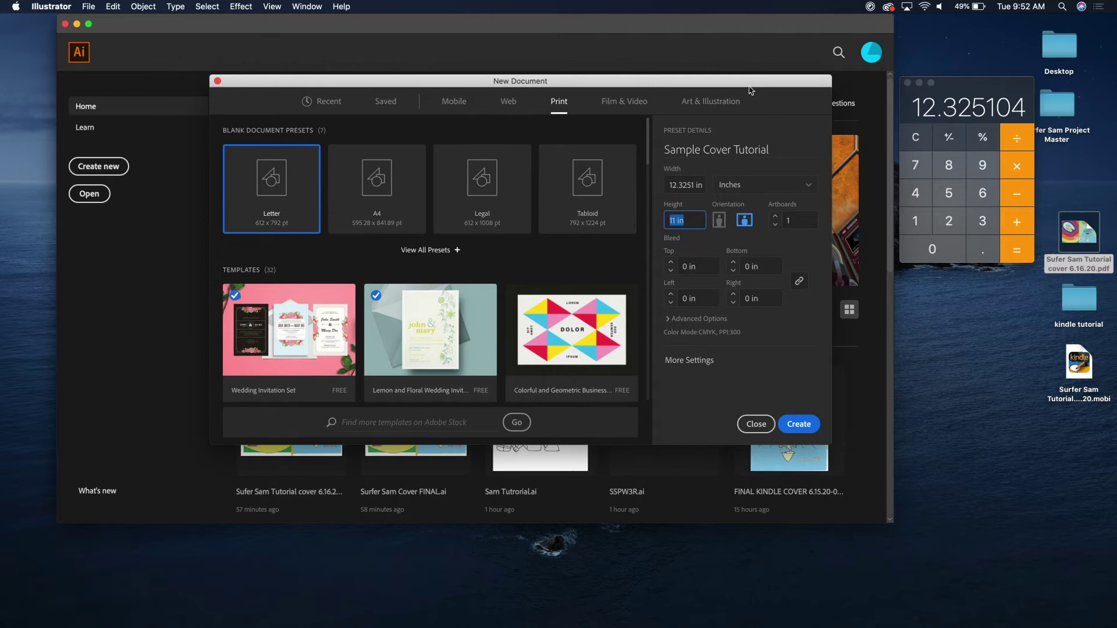
pyautogui.write('9.250')
# Create the document, view it at 100%, and draw a vertical line spanning the artboard height.
pyautogui.click(799, 424)
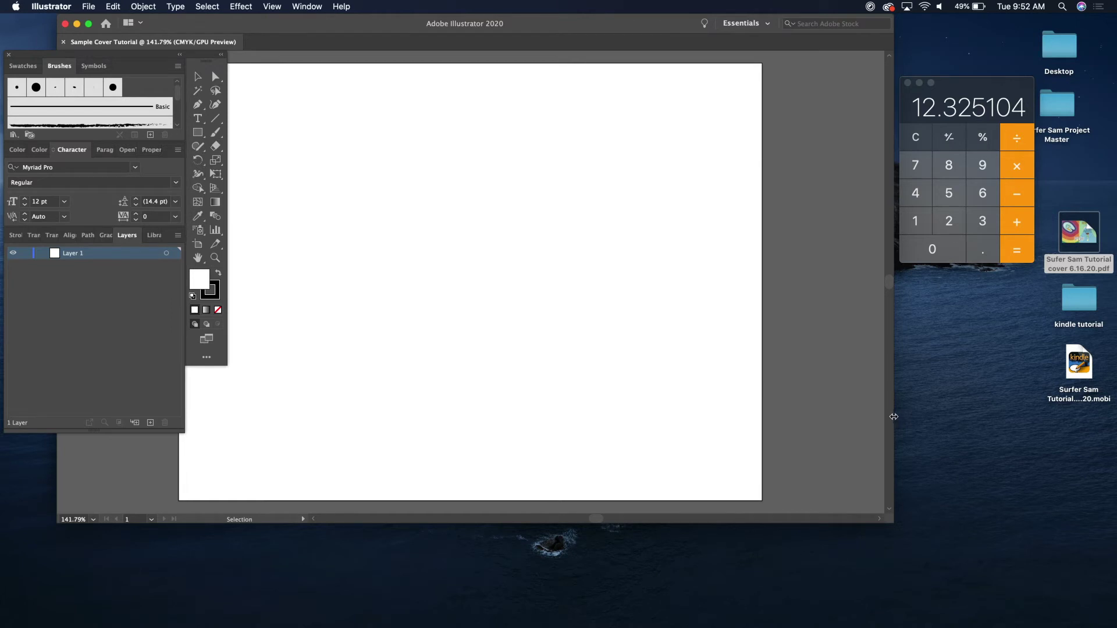
pyautogui.moveTo(893, 416); pyautogui.dragTo(966, 417)
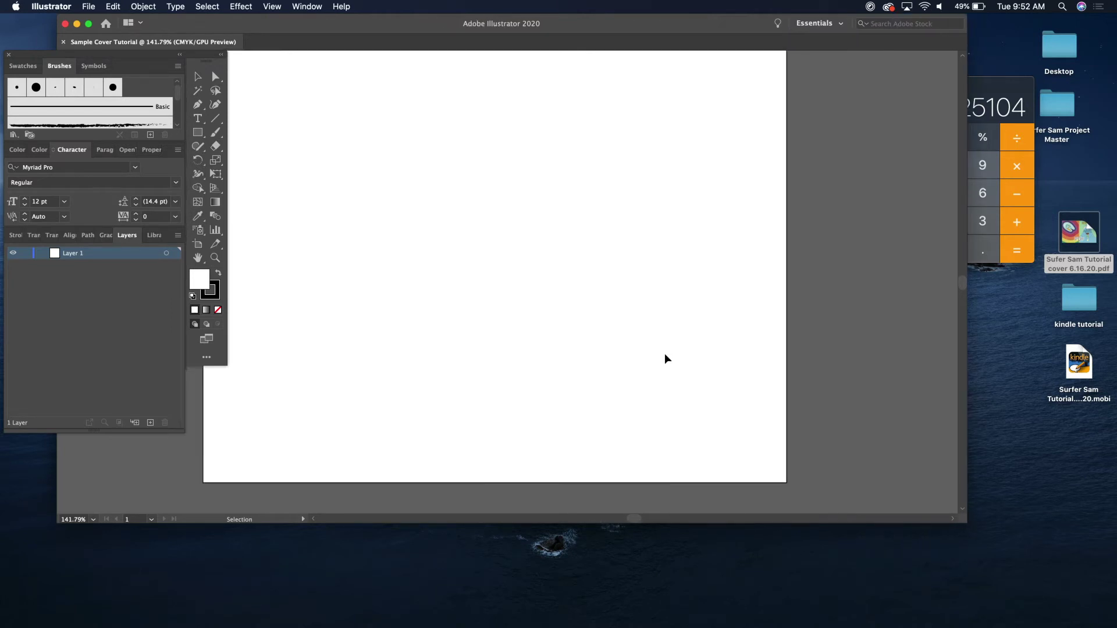
pyautogui.press('super+1')
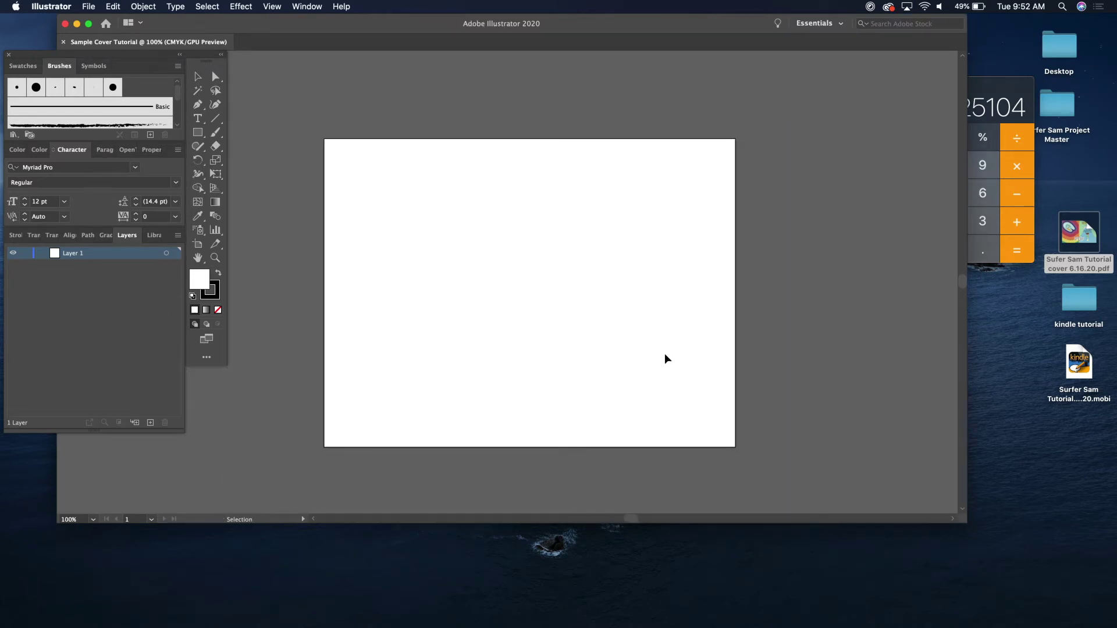
pyautogui.click(216, 118)
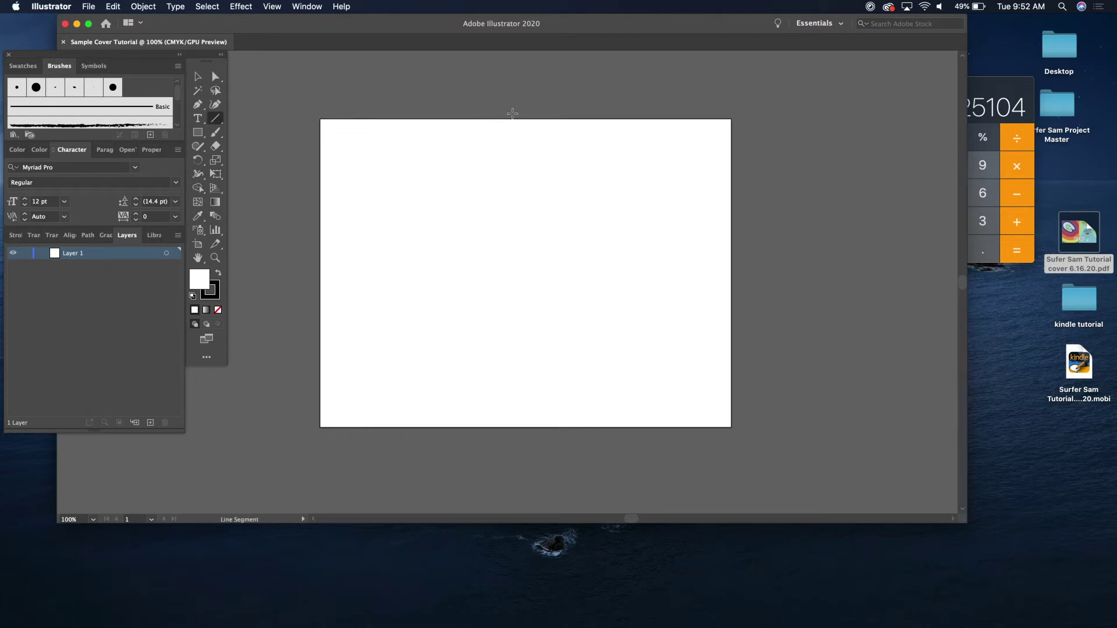
pyautogui.moveTo(512, 113); pyautogui.dragTo(512, 444)
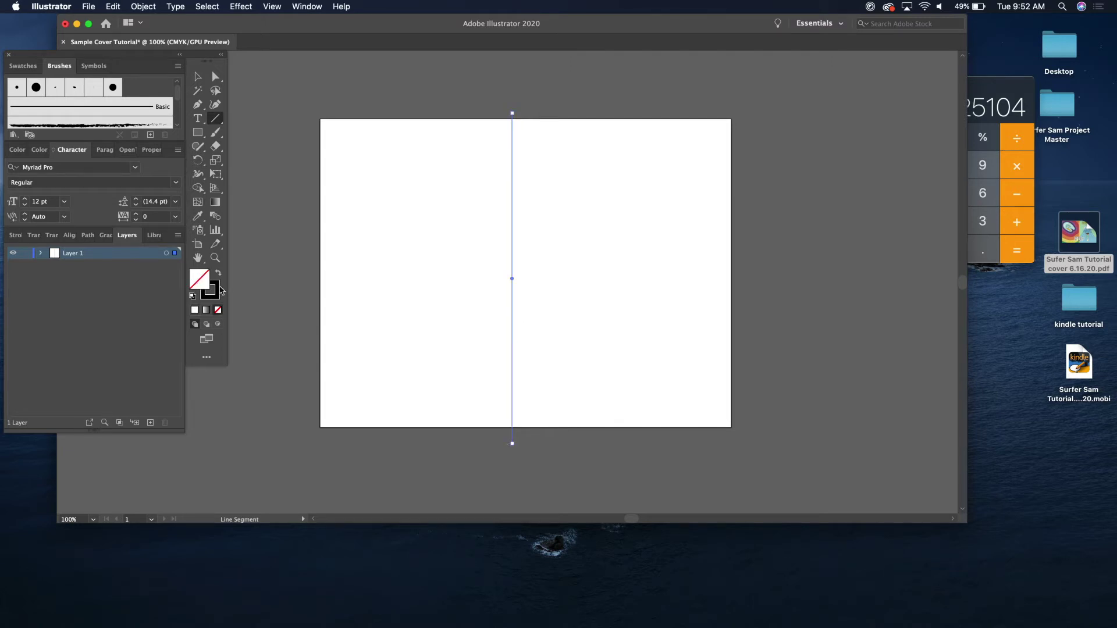
# Give the line a 6 pt stroke and centre it horizontally on the artboard.
pyautogui.click(21, 236)
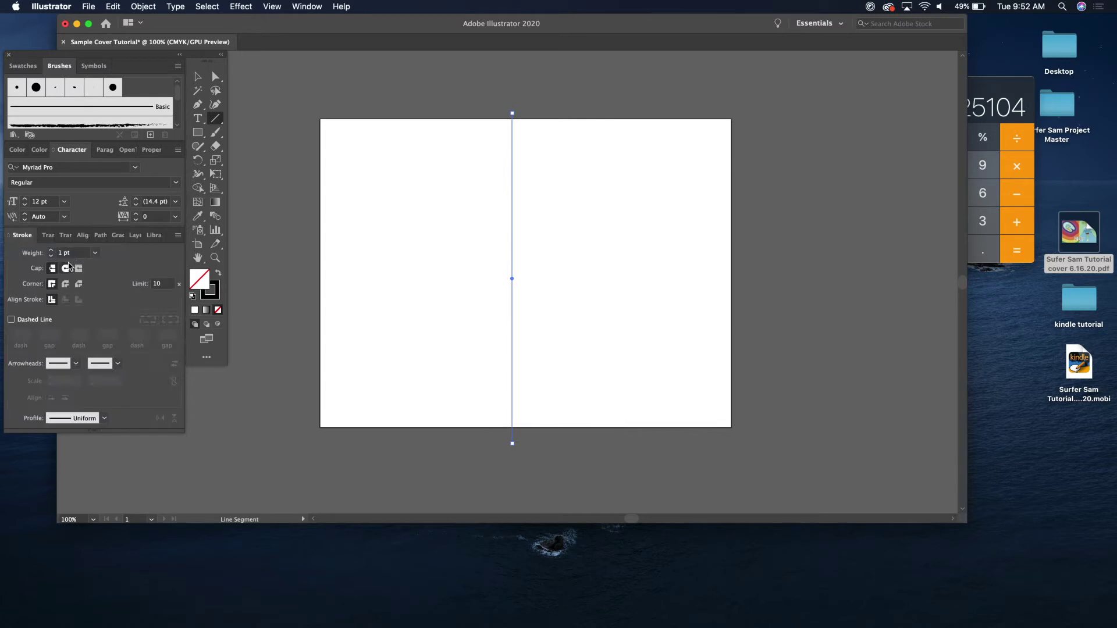
pyautogui.click(51, 250)
pyautogui.click(51, 250)
pyautogui.click(51, 250)
pyautogui.click(51, 250)
pyautogui.click(51, 250)
pyautogui.click(51, 250)
pyautogui.click(51, 250)
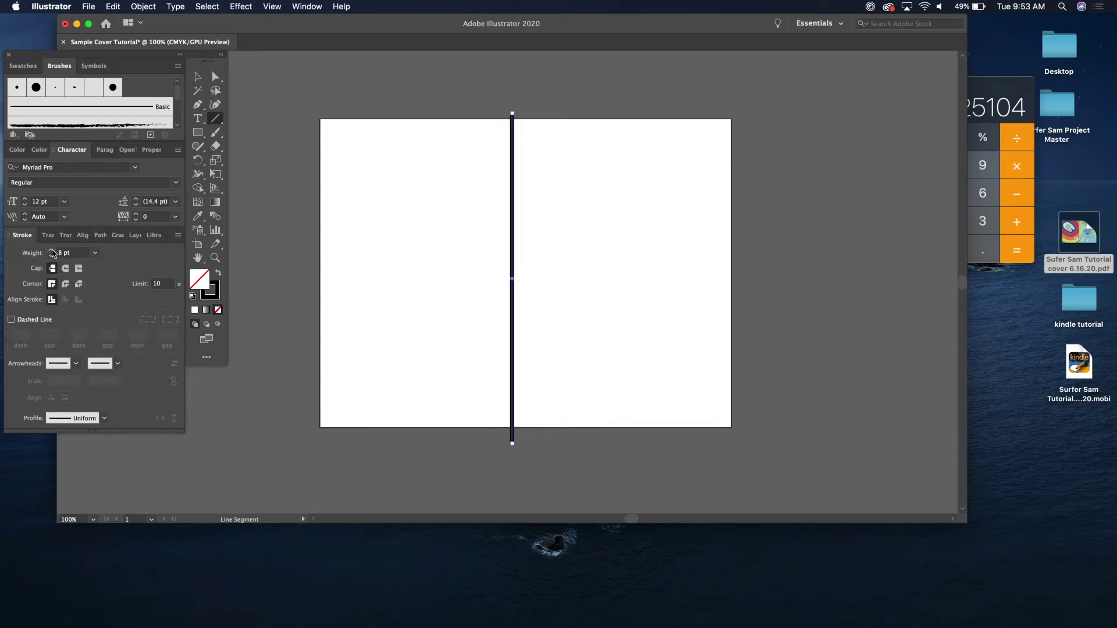
pyautogui.click(80, 237)
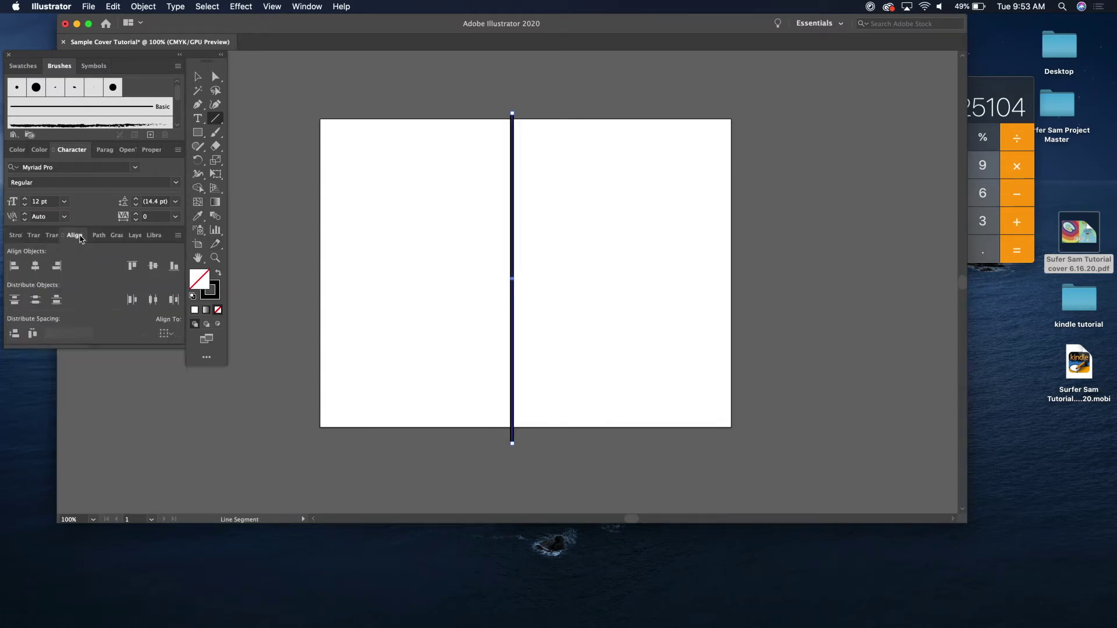
pyautogui.click(164, 334)
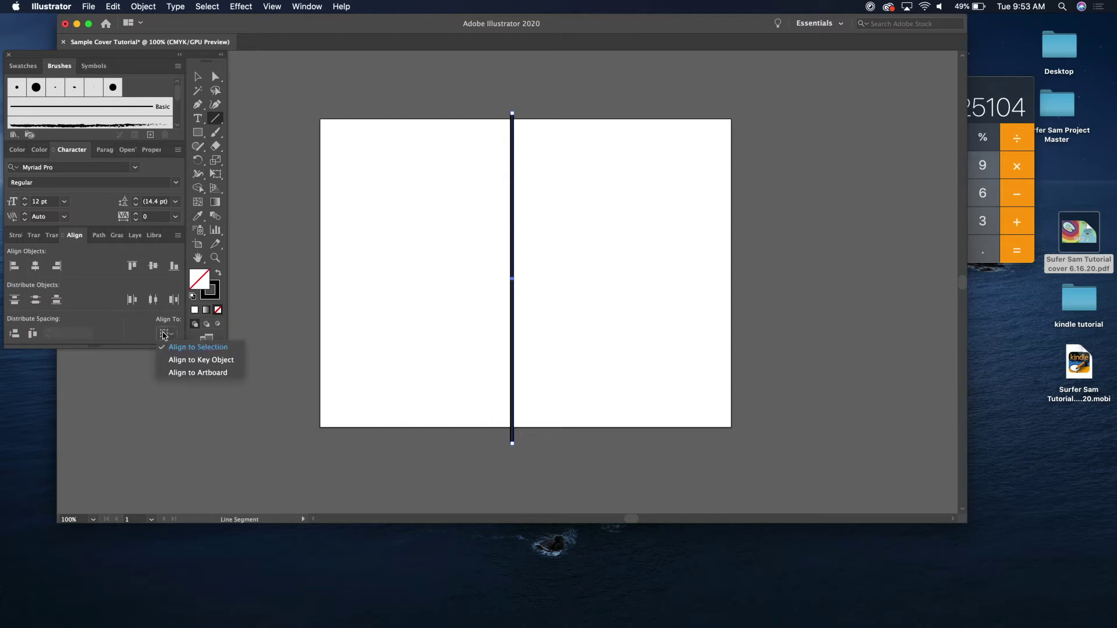
pyautogui.click(178, 371)
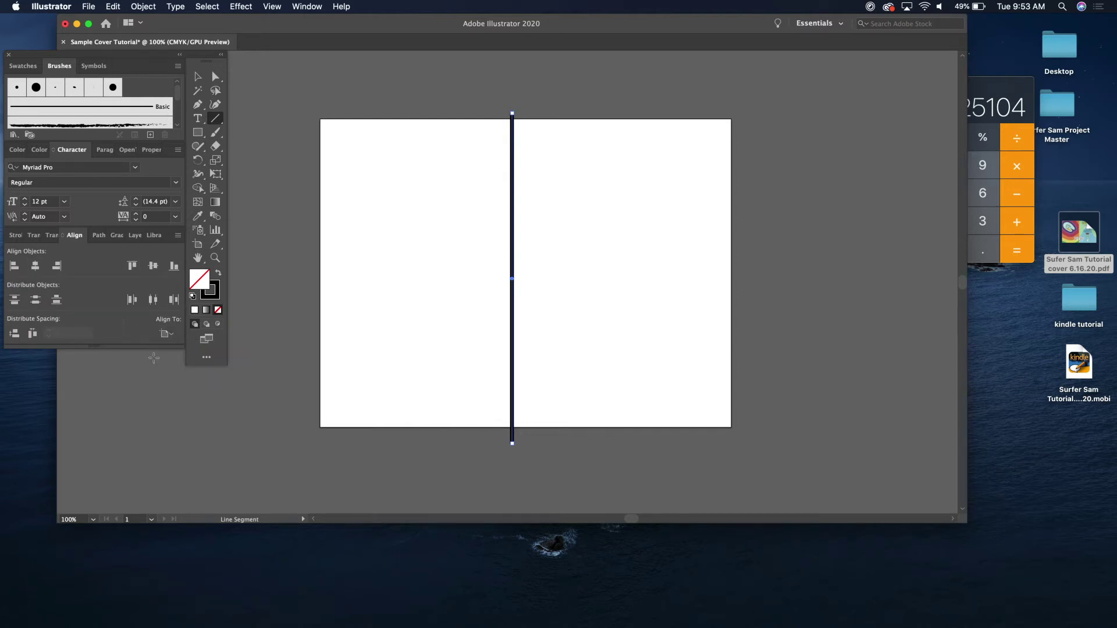
pyautogui.click(35, 266)
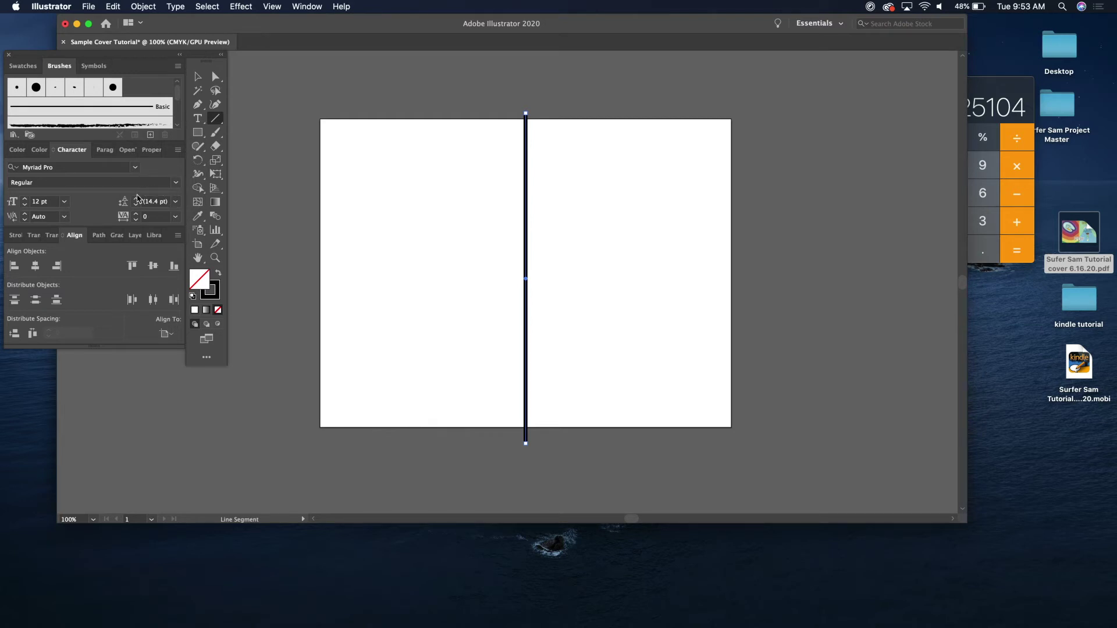
# Lock Layer 1 and add a new active layer named 'Front'.
pyautogui.click(135, 237)
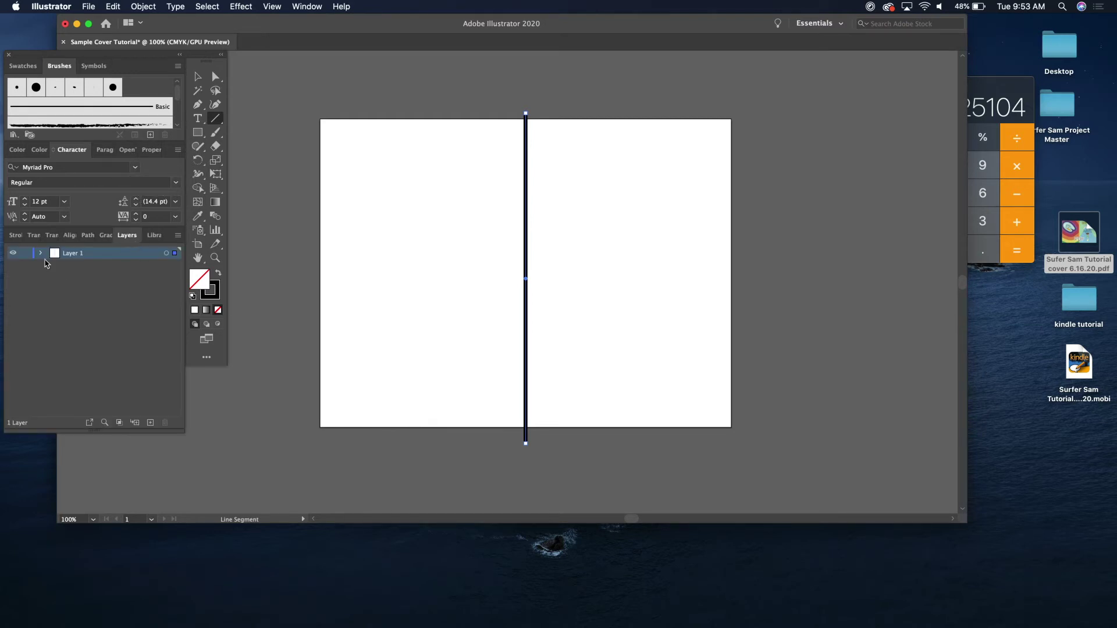
pyautogui.click(25, 254)
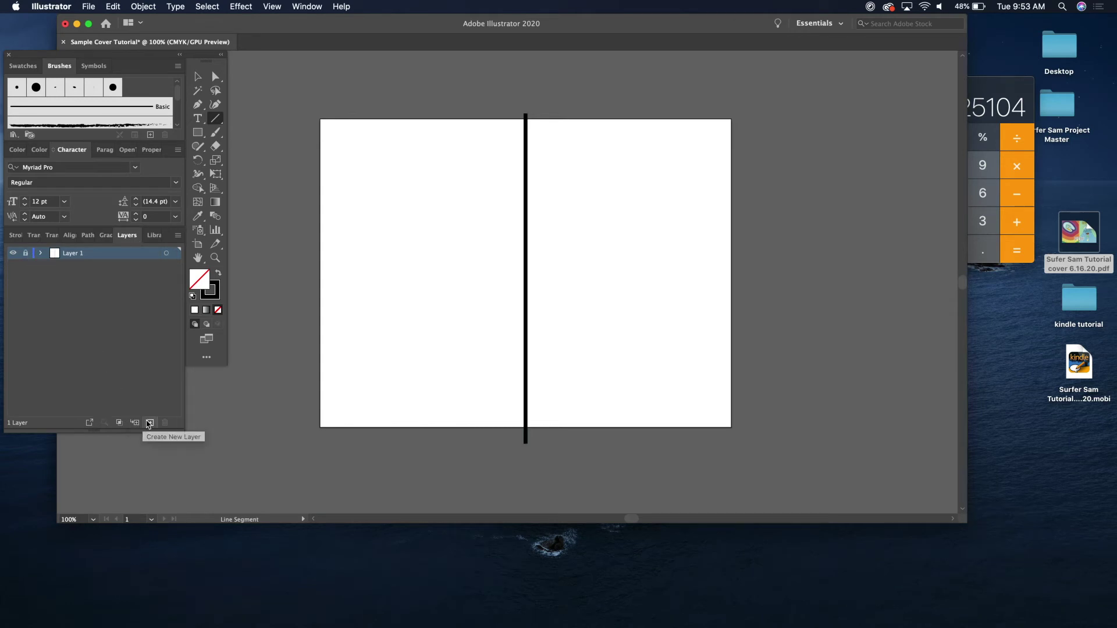
pyautogui.click(150, 423)
pyautogui.doubleClick(79, 255)
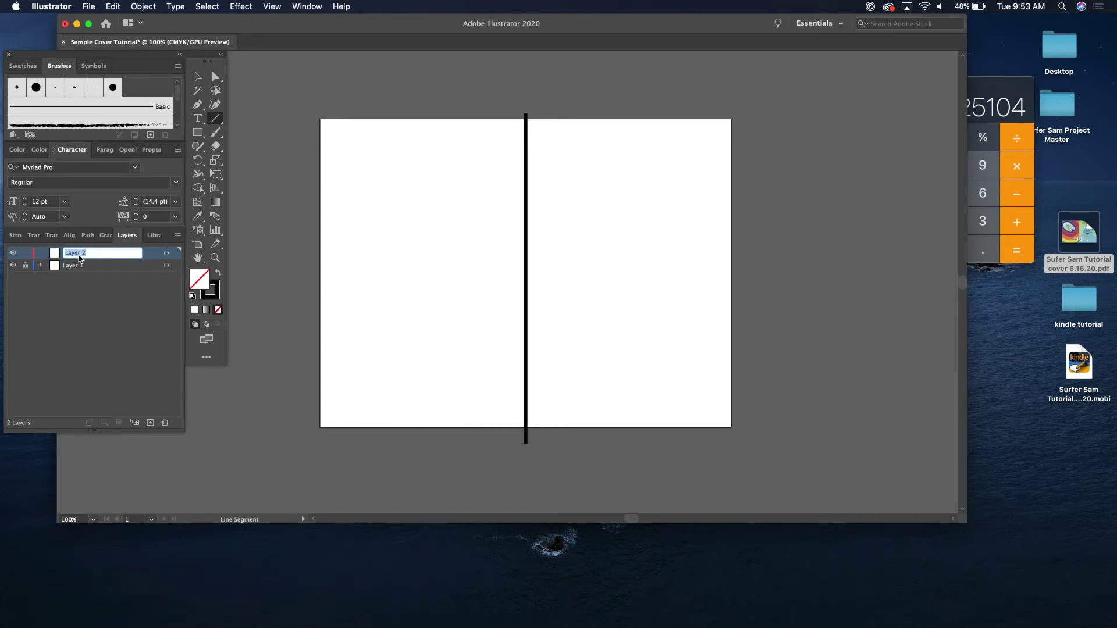
pyautogui.write('Front')
pyautogui.click(138, 275)
pyautogui.click(86, 253)
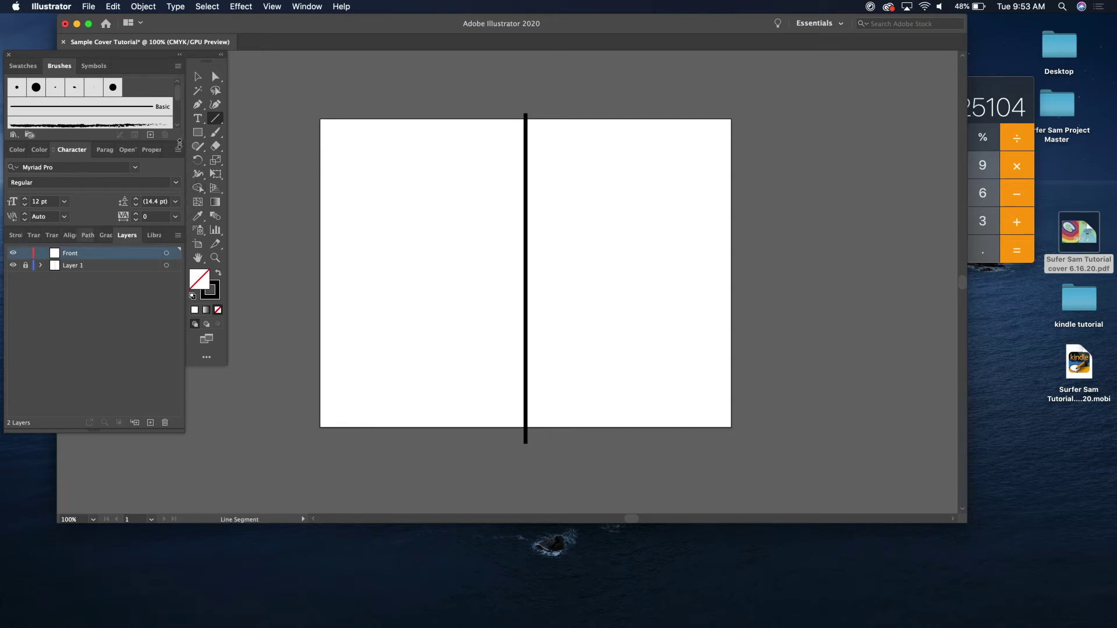
# Type 'Front of my Book' on the right half, enlarge it, and move it up.
pyautogui.click(197, 118)
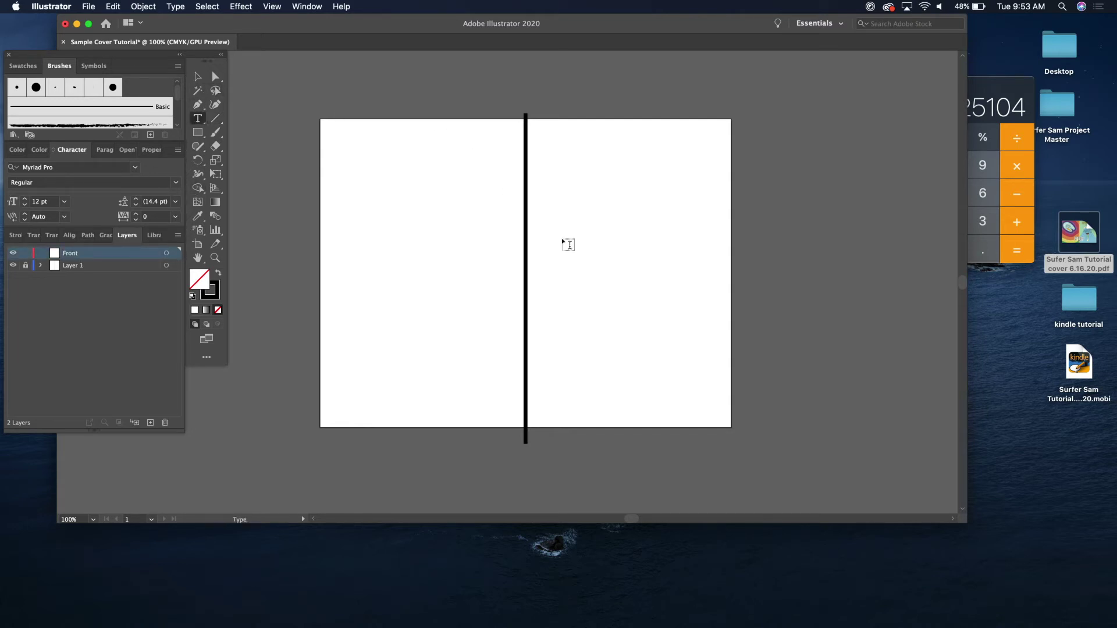
pyautogui.click(600, 245)
pyautogui.write('Front of my Book!')
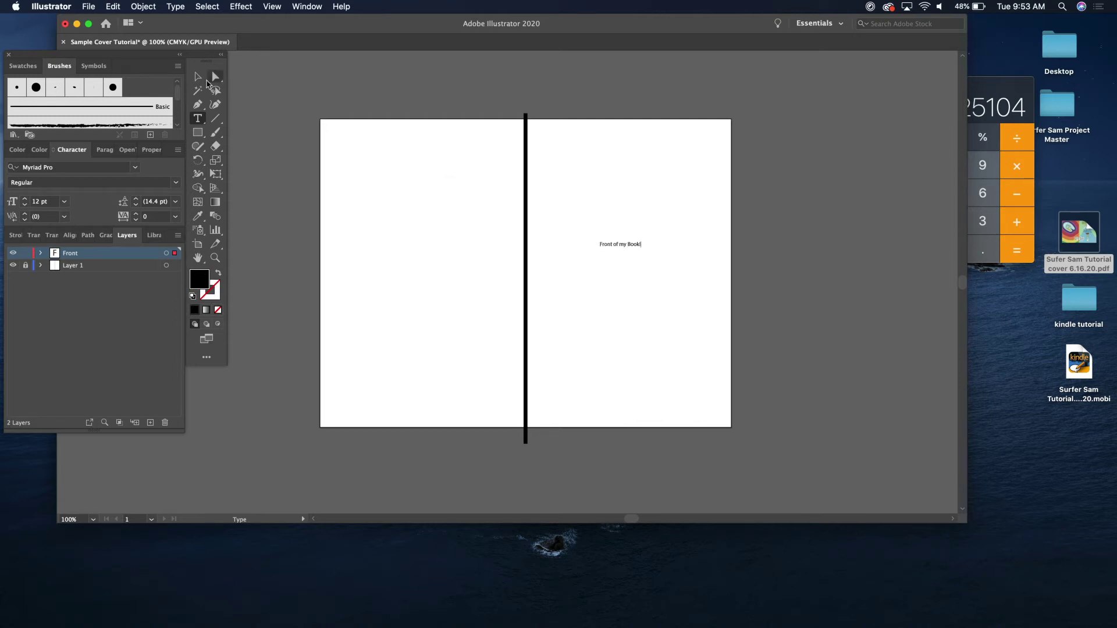
pyautogui.click(198, 76)
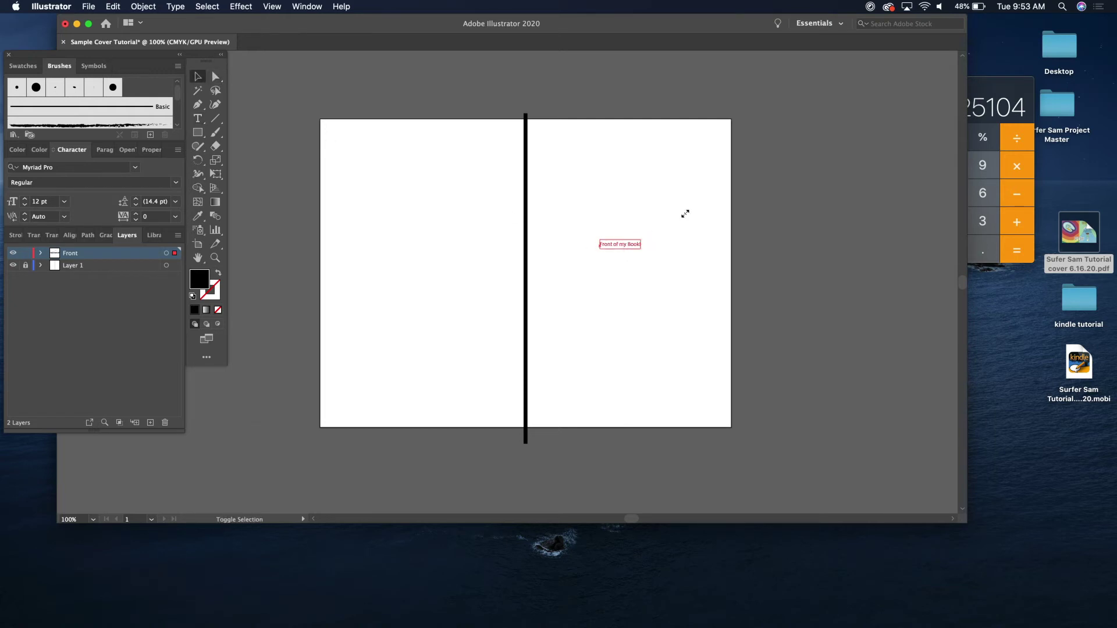
pyautogui.moveTo(640, 239); pyautogui.dragTo(715, 230)
pyautogui.moveTo(575, 218); pyautogui.dragTo(558, 224)
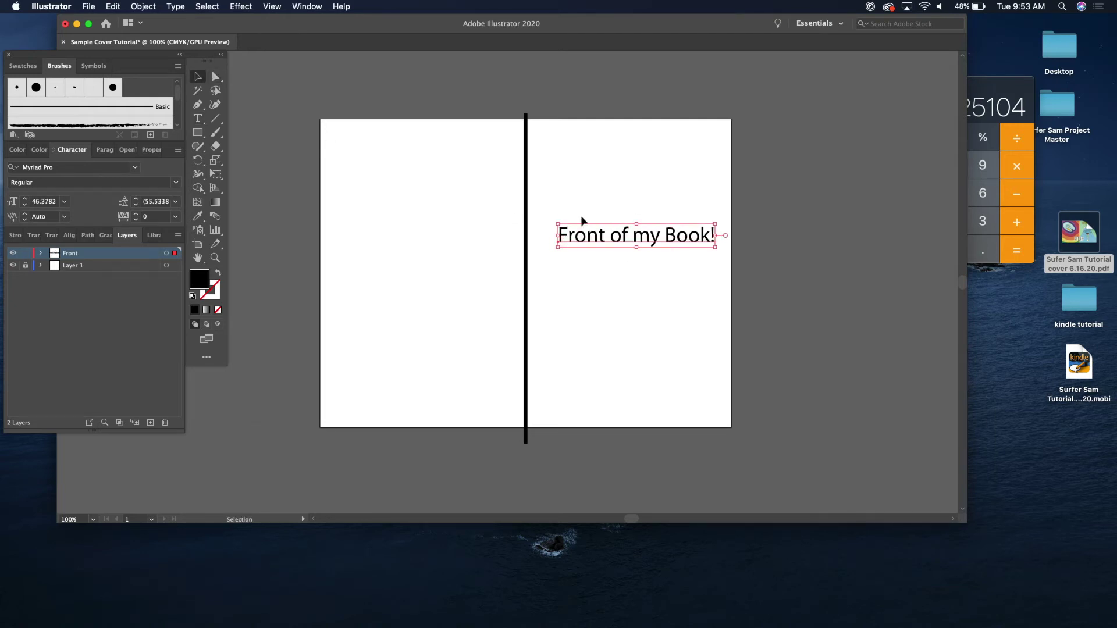
pyautogui.moveTo(620, 239); pyautogui.dragTo(612, 208)
pyautogui.click(641, 263)
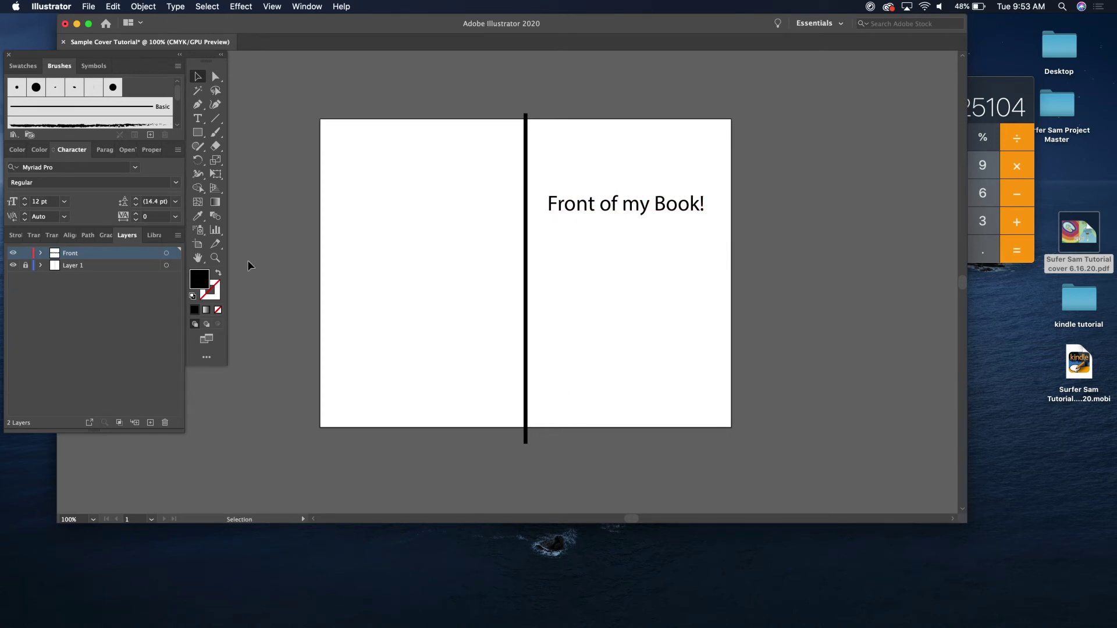
# Type a two-line 'by' author credit below the title and centre-align it.
pyautogui.click(198, 118)
pyautogui.click(612, 307)
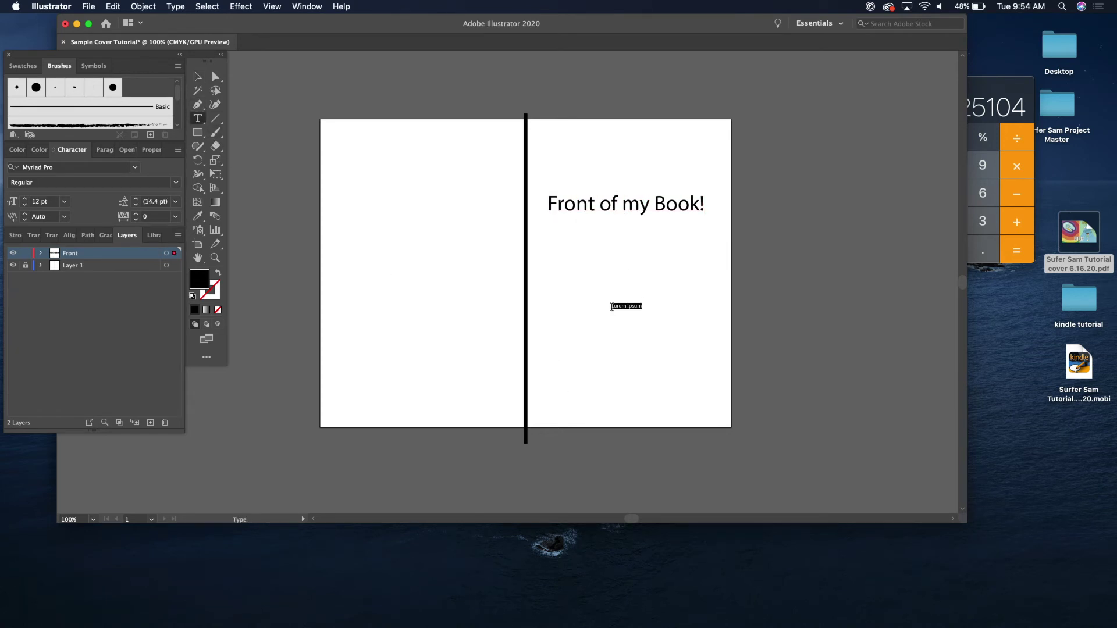
pyautogui.write('B')
pyautogui.write('d')
pyautogui.click(215, 76)
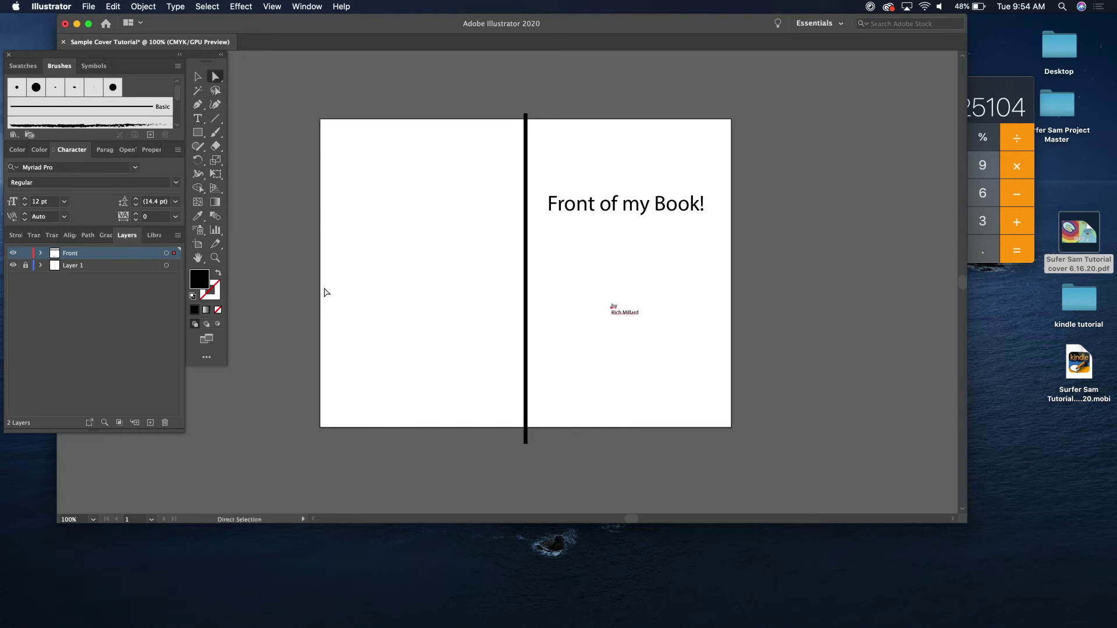
pyautogui.click(99, 149)
pyautogui.click(42, 169)
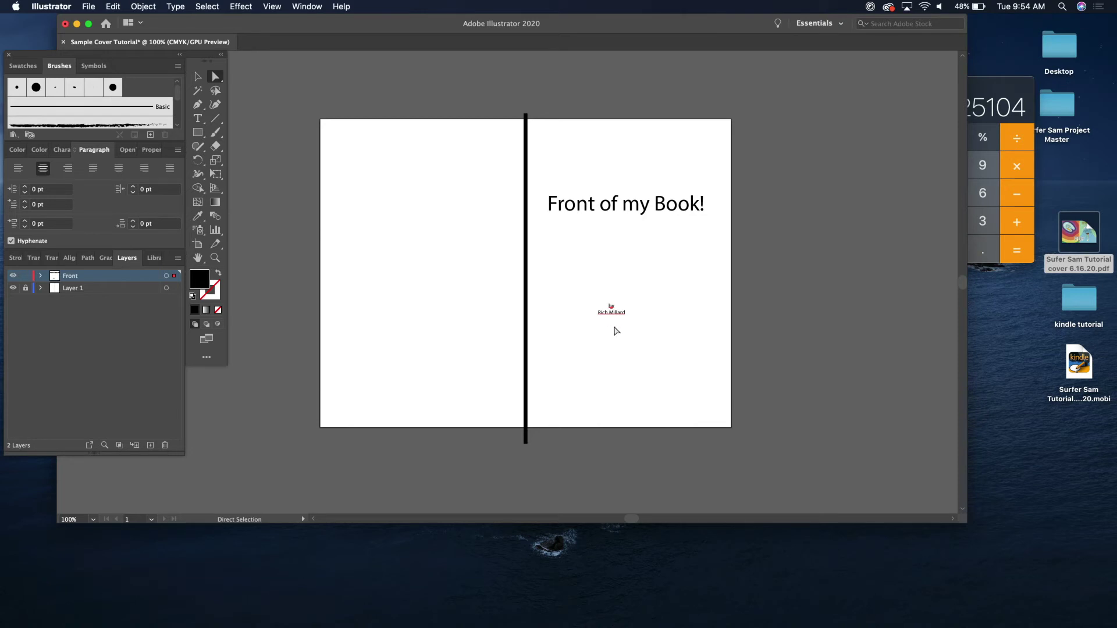
# Enlarge the author credit and move it near the bottom of the front cover.
pyautogui.press('v')
pyautogui.moveTo(626, 316); pyautogui.dragTo(689, 371)
pyautogui.moveTo(638, 315); pyautogui.dragTo(624, 377)
pyautogui.click(679, 329)
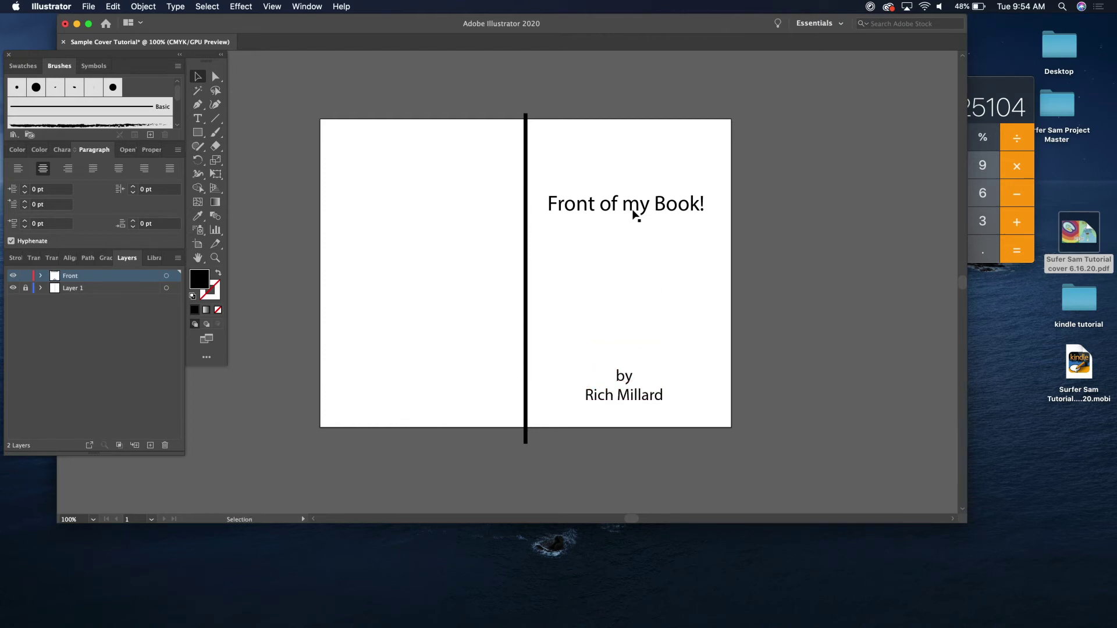
# Set the title in Lust Script, then shrink and reposition it to fit inside the front cover.
pyautogui.moveTo(634, 215); pyautogui.dragTo(636, 181)
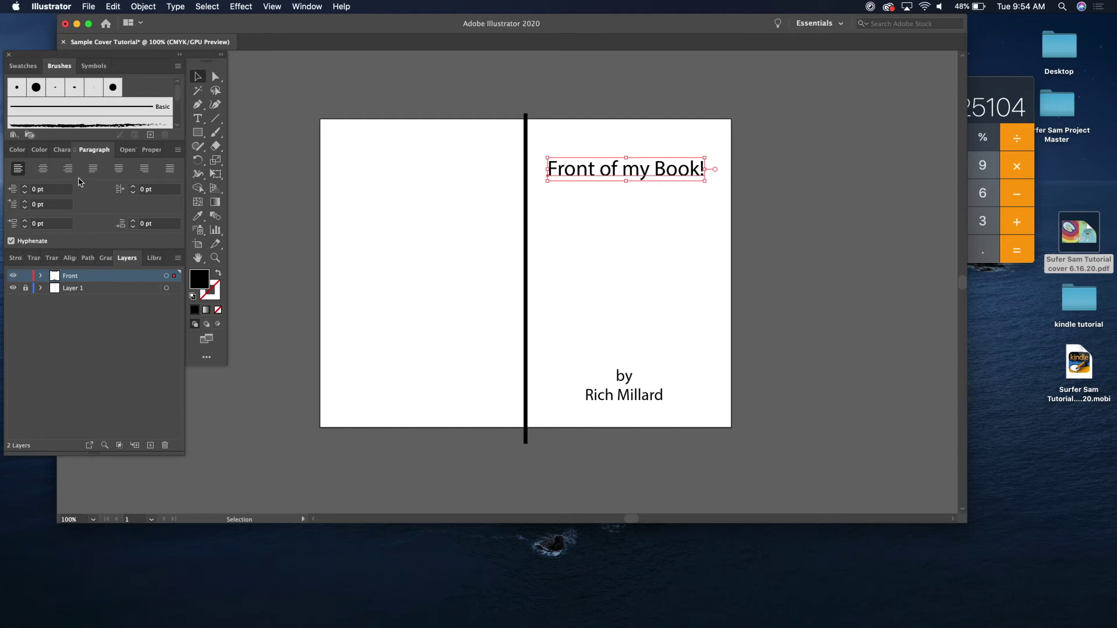
pyautogui.click(63, 150)
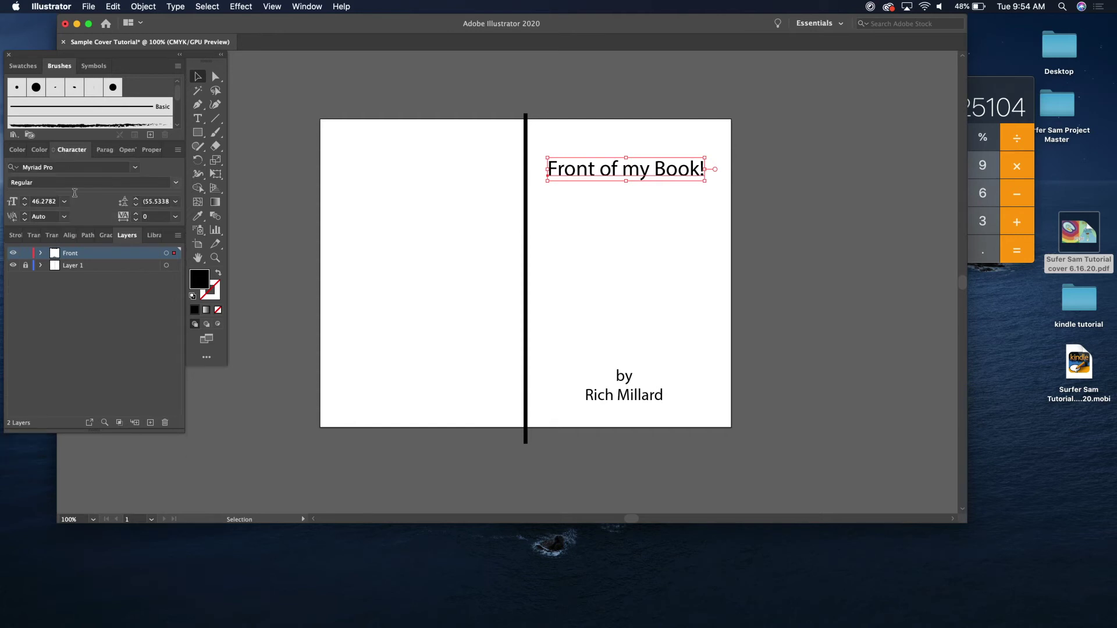
pyautogui.click(132, 167)
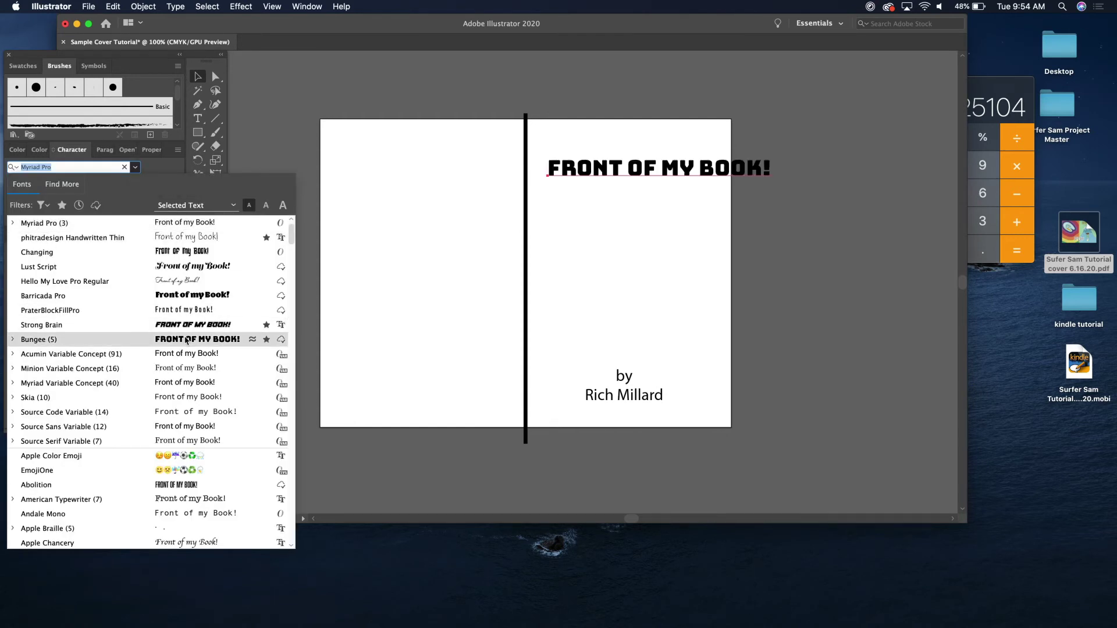
pyautogui.click(185, 268)
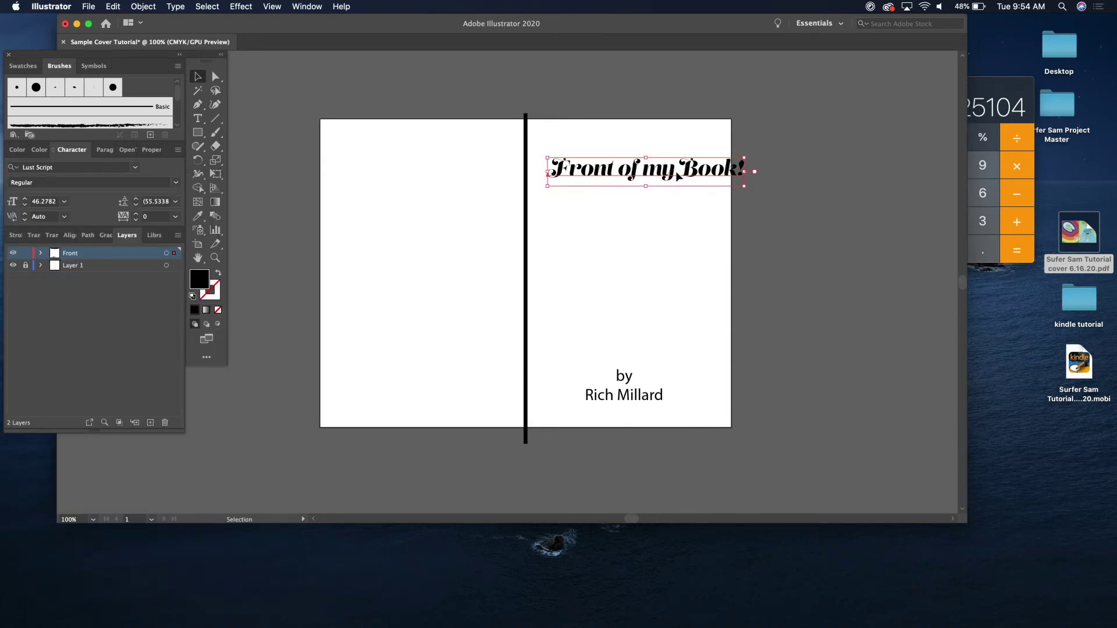
pyautogui.moveTo(678, 176); pyautogui.dragTo(656, 201)
pyautogui.moveTo(723, 211); pyautogui.dragTo(668, 186)
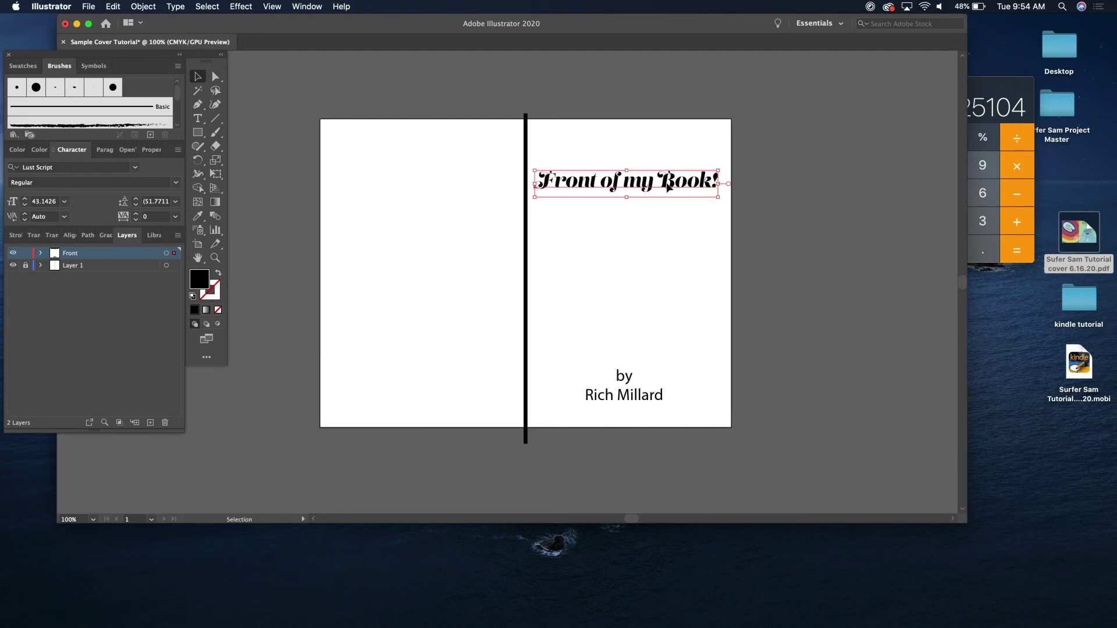
pyautogui.click(668, 237)
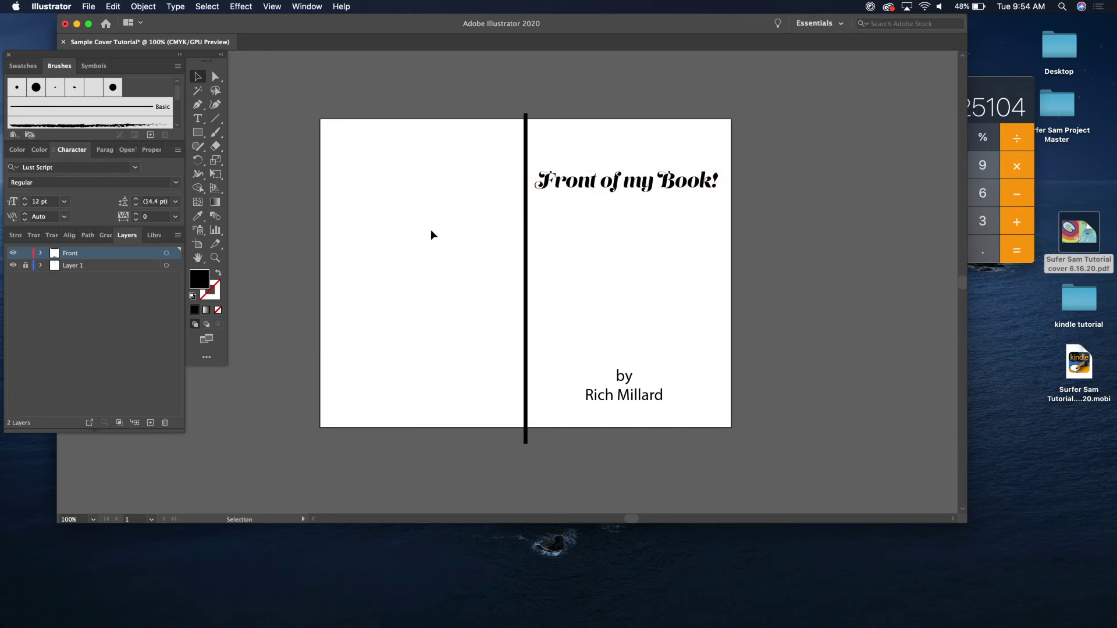
pyautogui.click(198, 118)
# Lock the Front layer and add a new active layer named 'back'.
pyautogui.click(26, 253)
pyautogui.click(150, 423)
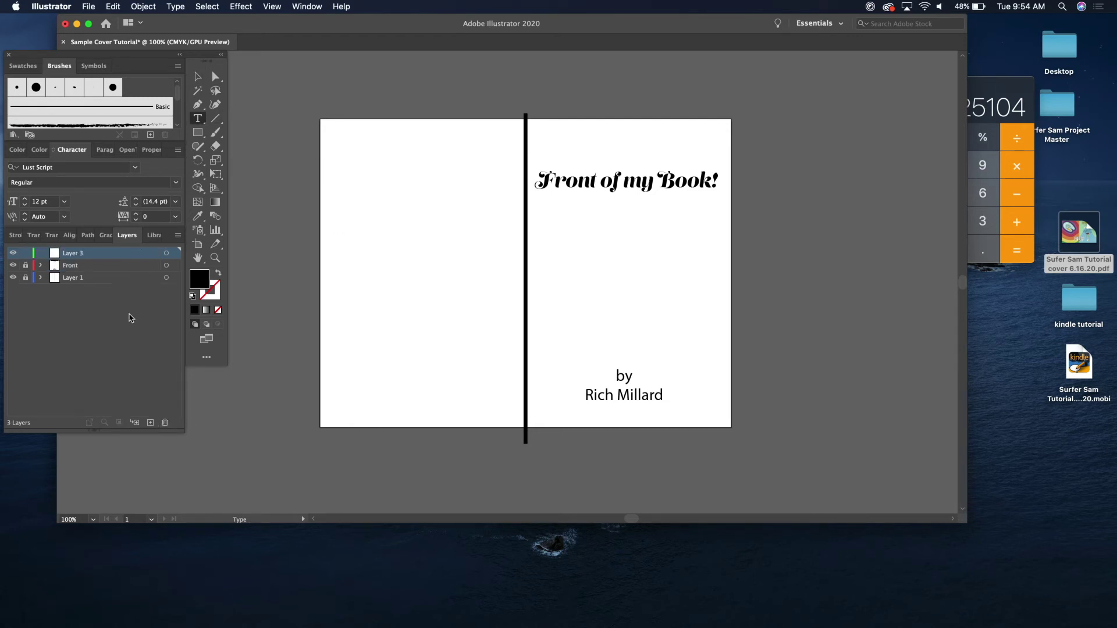
pyautogui.doubleClick(82, 255)
pyautogui.write('ba')
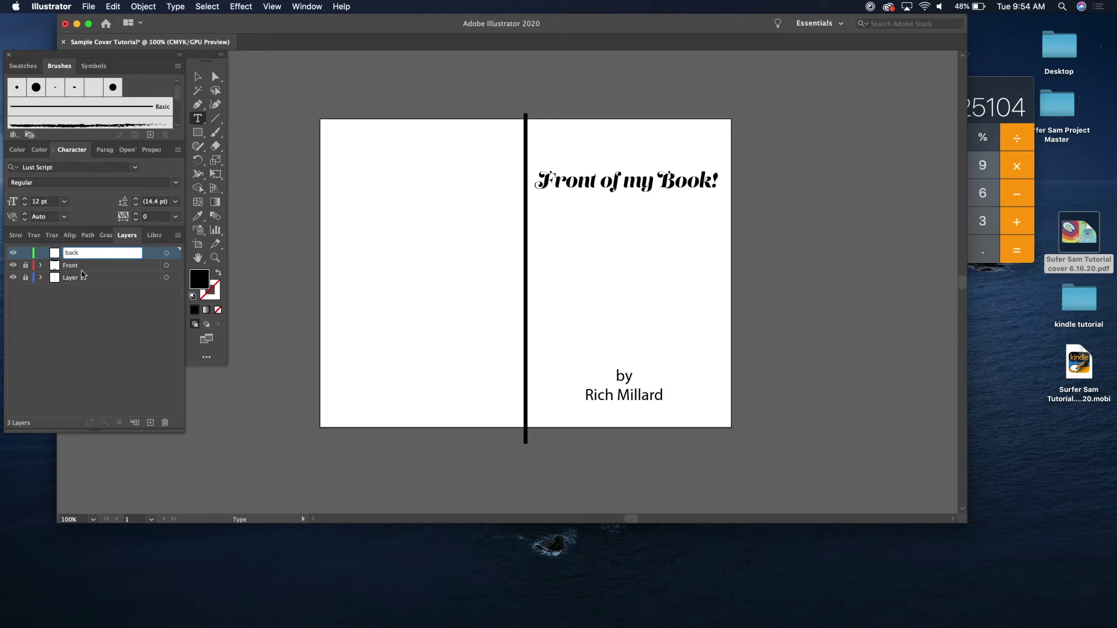
pyautogui.write('ck')
pyautogui.press('Return')
pyautogui.click(85, 278)
pyautogui.click(88, 254)
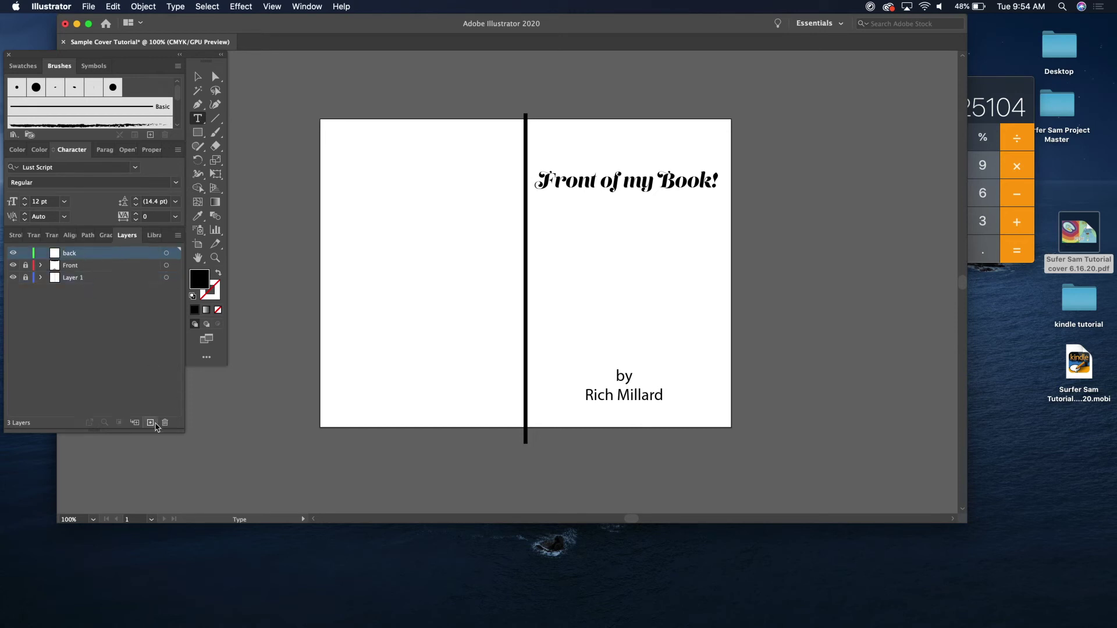
# Type 'This is the back' on the back cover, enlarge it to about 36 pt, and raise it.
pyautogui.click(380, 195)
pyautogui.press('BackSpace')
pyautogui.write('This is the back')
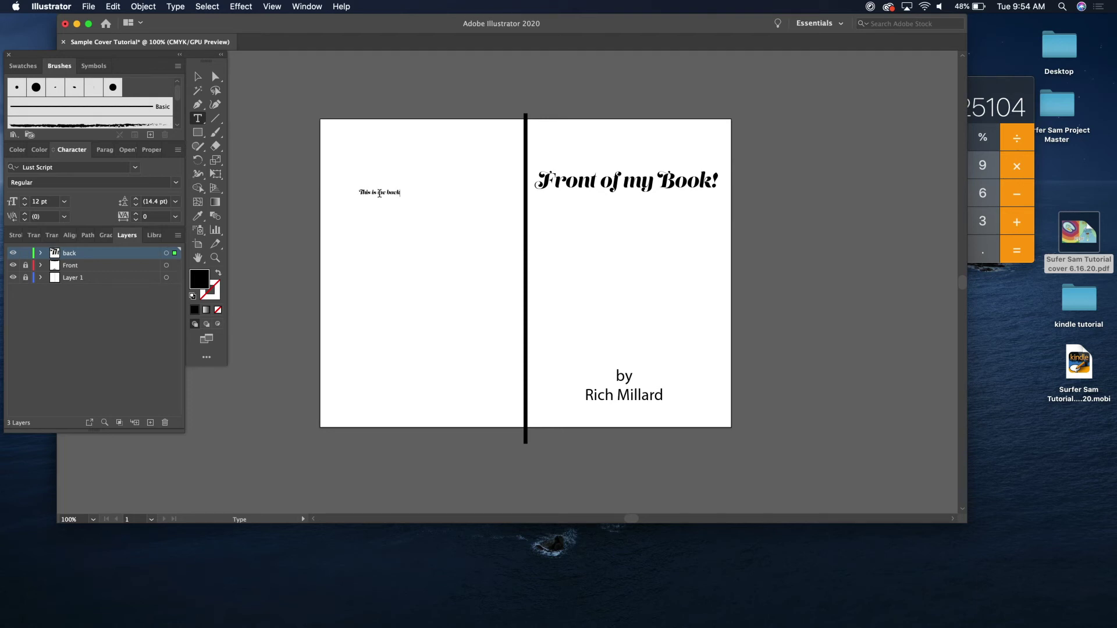
pyautogui.click(197, 76)
pyautogui.moveTo(400, 196); pyautogui.dragTo(483, 247)
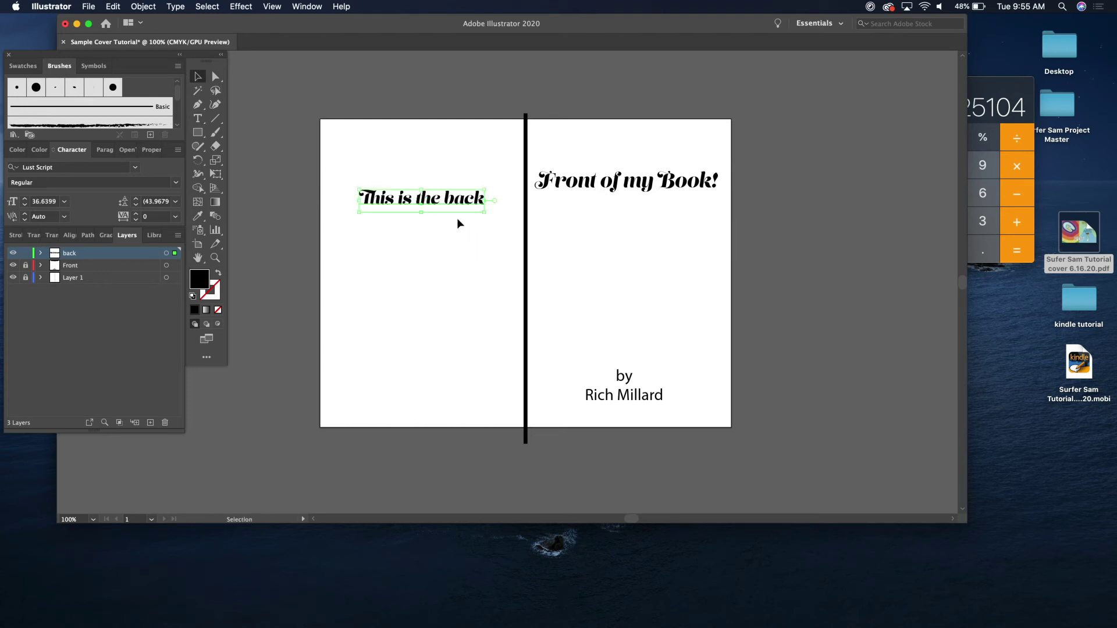
pyautogui.moveTo(448, 198); pyautogui.dragTo(445, 170)
pyautogui.click(455, 235)
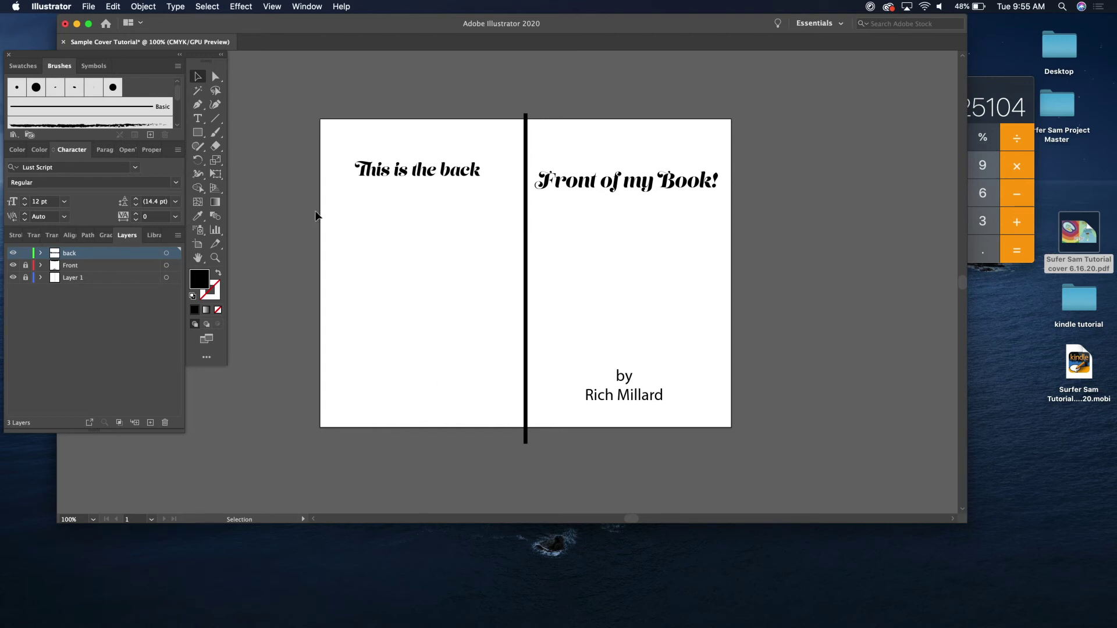
# Draw a black ISBN rectangle near the bottom of the back cover beside the spine, then lock the back layer.
pyautogui.press('m')
pyautogui.moveTo(448, 363); pyautogui.dragTo(494, 389)
pyautogui.press('v')
pyautogui.click(489, 275)
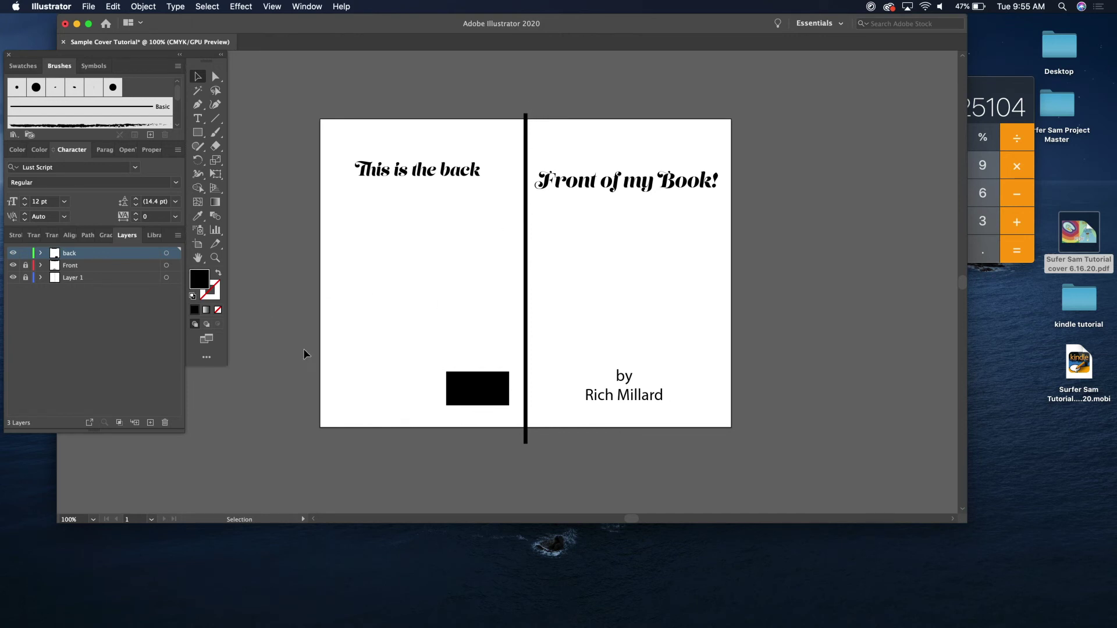
pyautogui.click(25, 253)
# Start Save As for the cover to the Desktop as Sample Cover Tutorial, with Adobe PDF as the format.
pyautogui.click(88, 7)
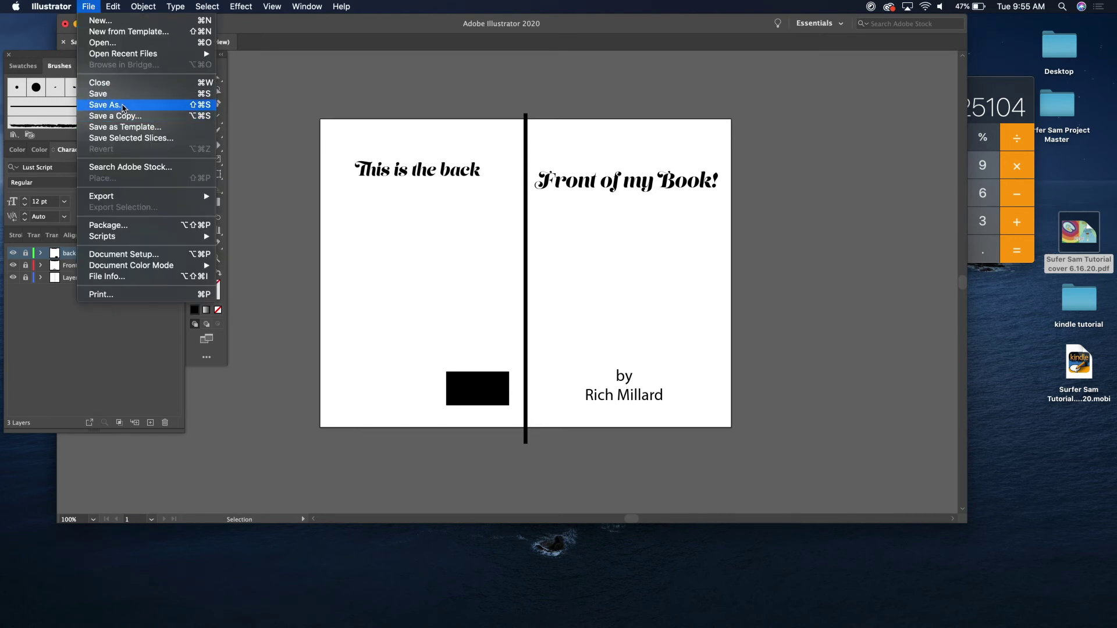
pyautogui.click(123, 107)
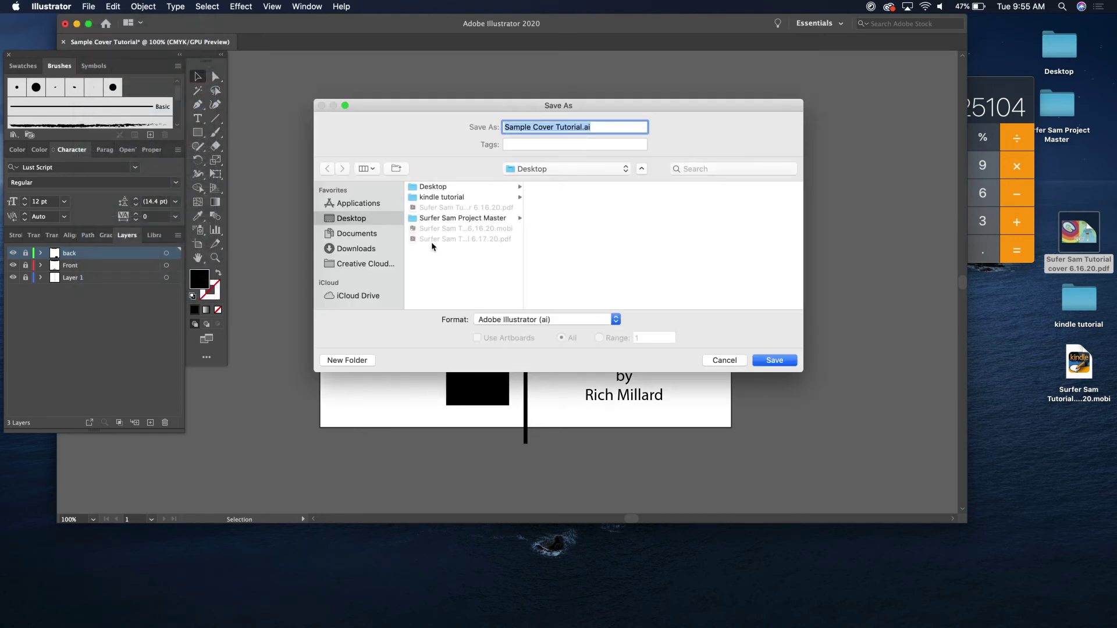
pyautogui.click(542, 321)
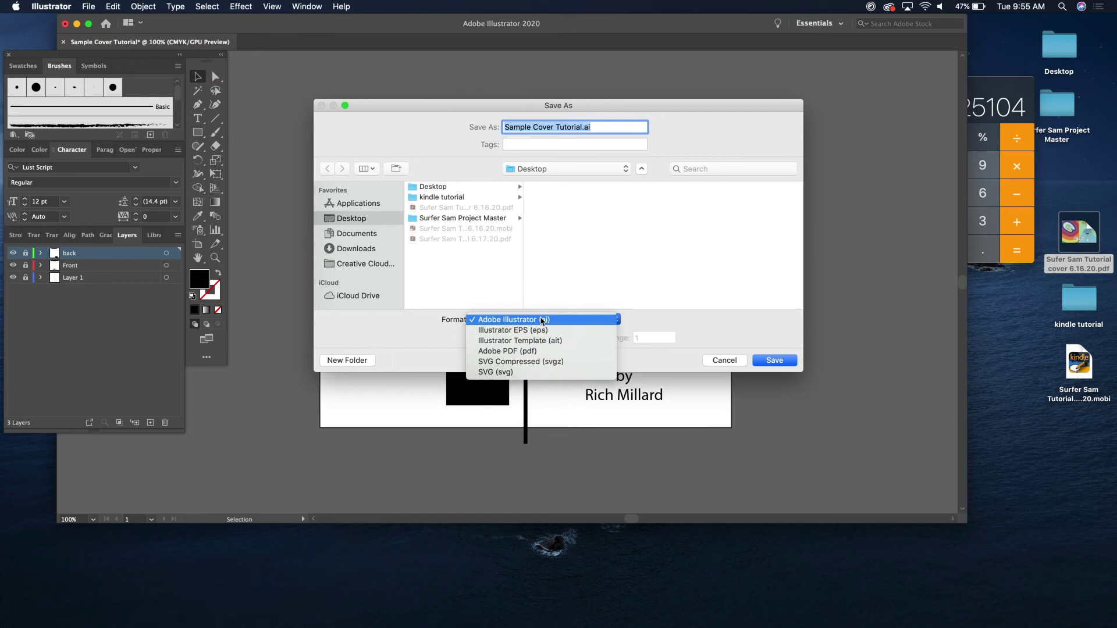
pyautogui.click(527, 351)
pyautogui.click(617, 319)
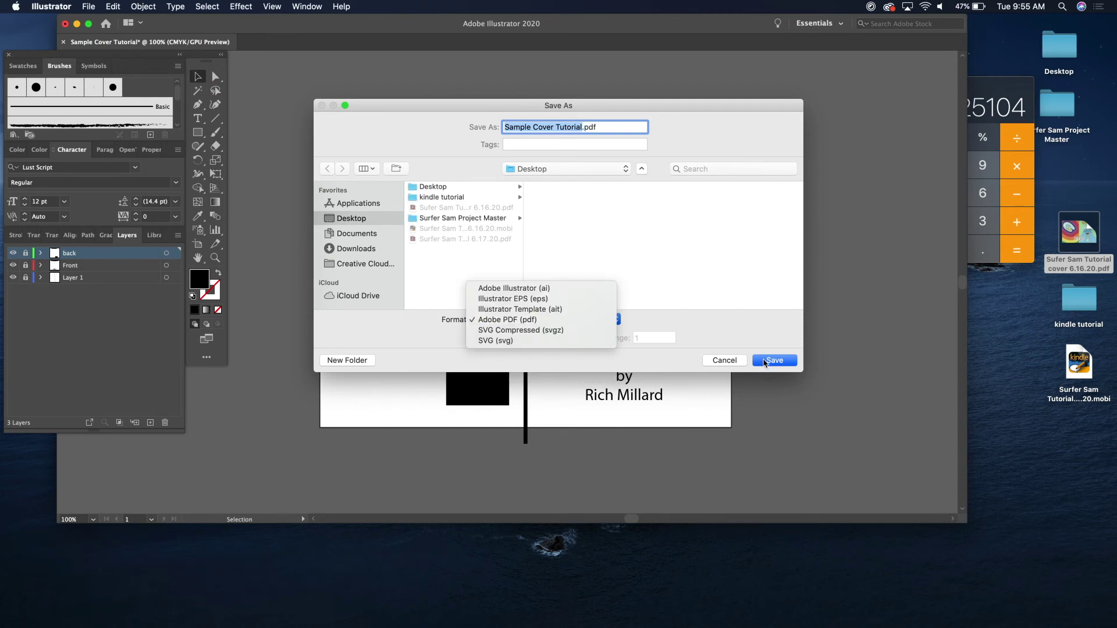
pyautogui.click(764, 362)
pyautogui.click(765, 360)
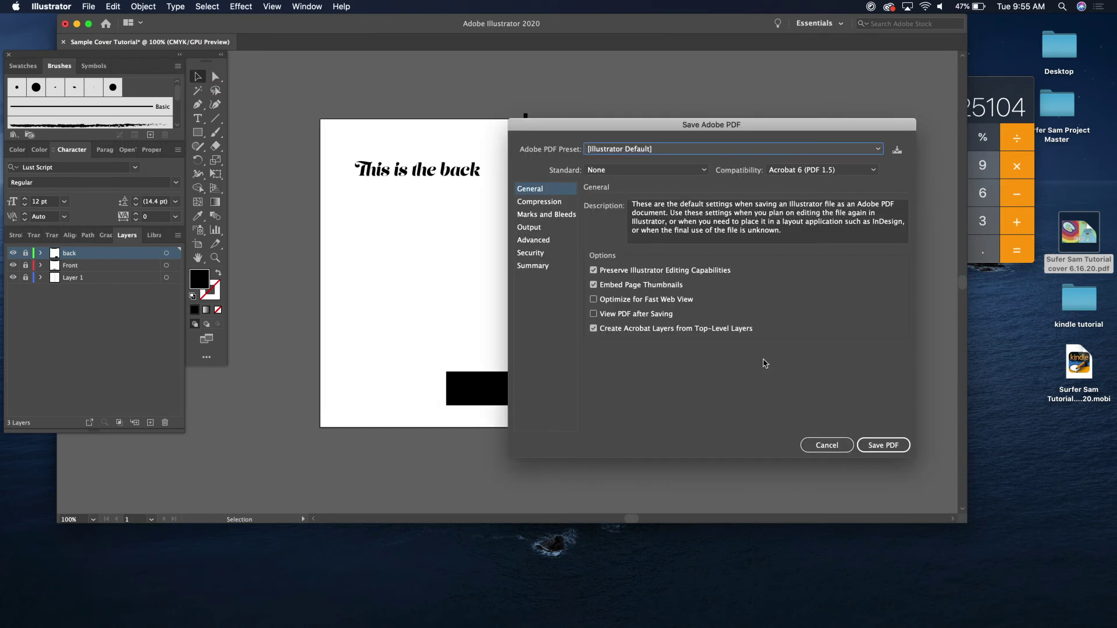
# Uncheck Illustrator editing capabilities, page thumbnails and Acrobat layers, then save the PDF and accept the warning.
pyautogui.click(593, 269)
pyautogui.click(594, 284)
pyautogui.click(593, 328)
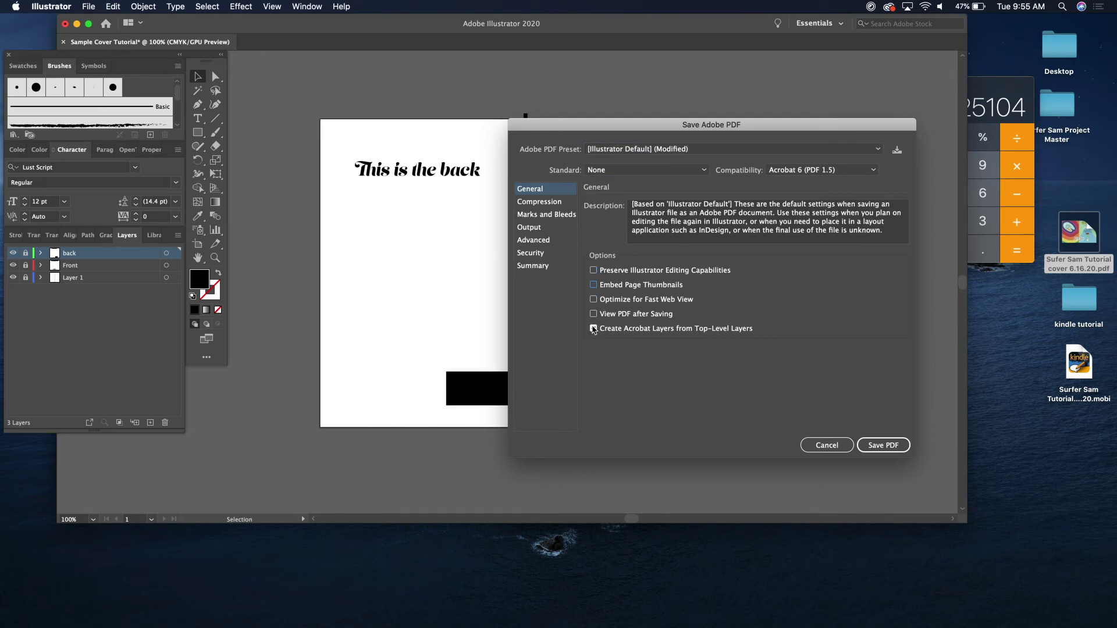
pyautogui.click(896, 446)
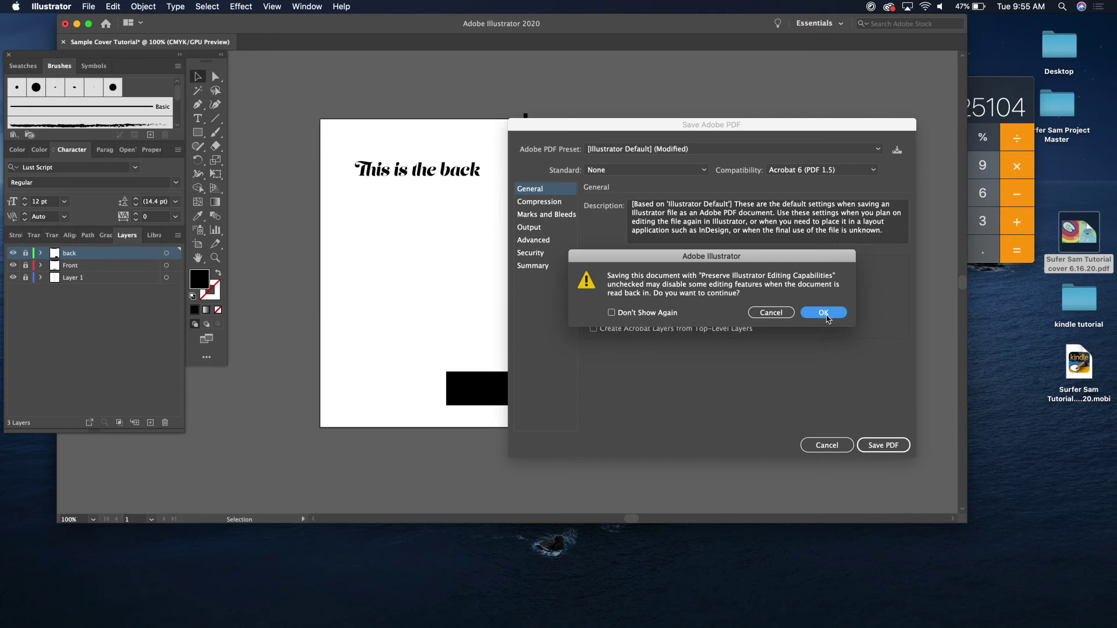
pyautogui.click(825, 314)
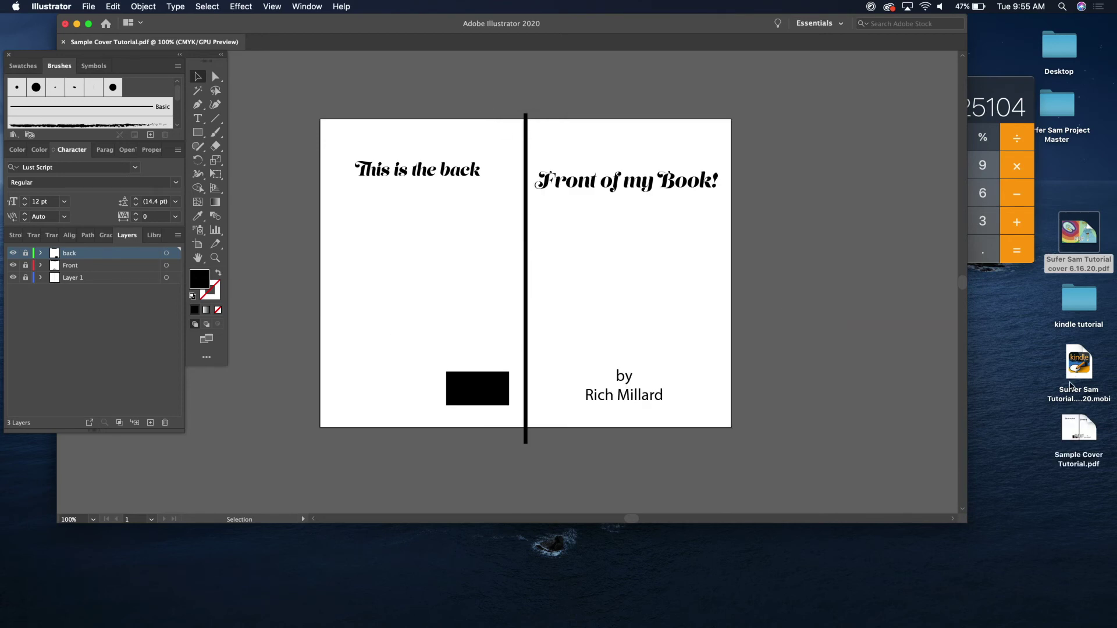
pyautogui.click(1068, 421)
pyautogui.press('space')
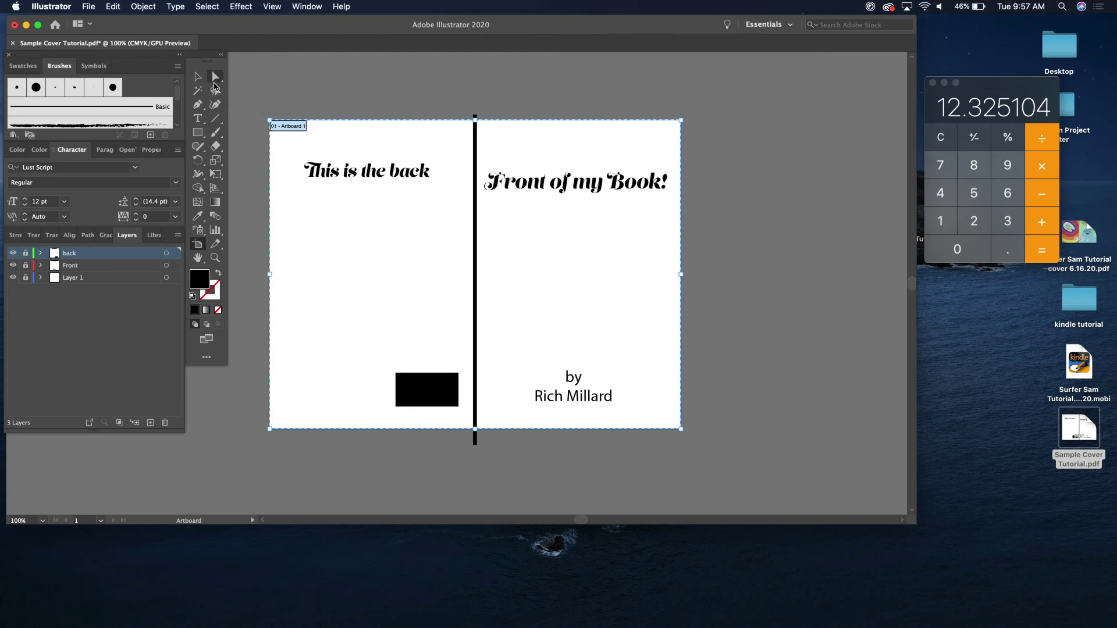
pyautogui.click(215, 77)
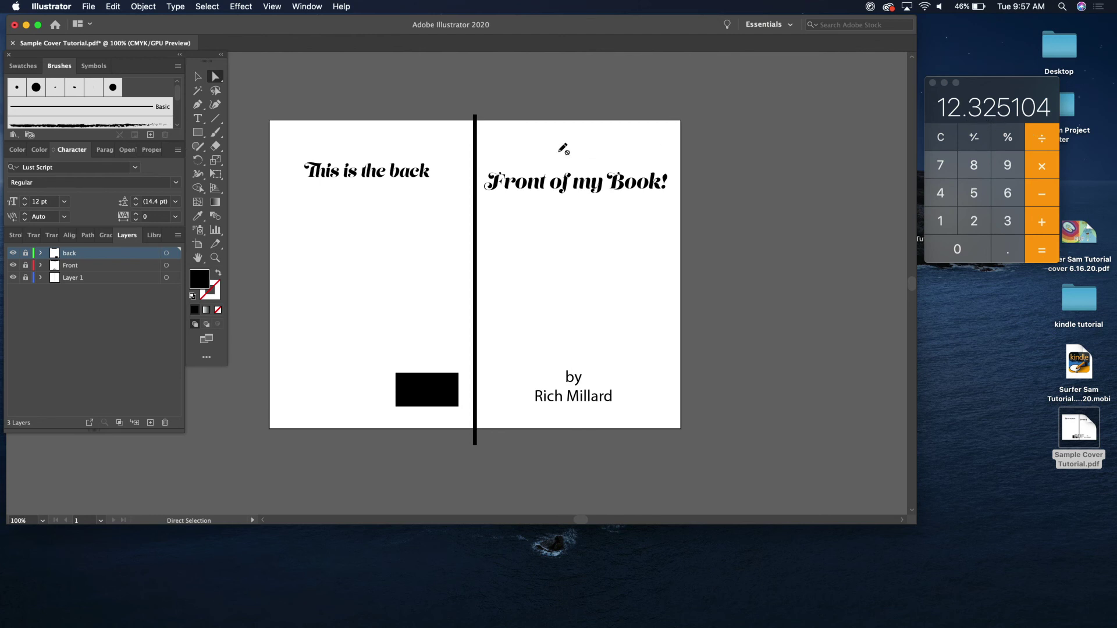
# In Artboard Options, trim the cover artboard's width to 12.32 in, then return to the Selection tool.
pyautogui.click(201, 244)
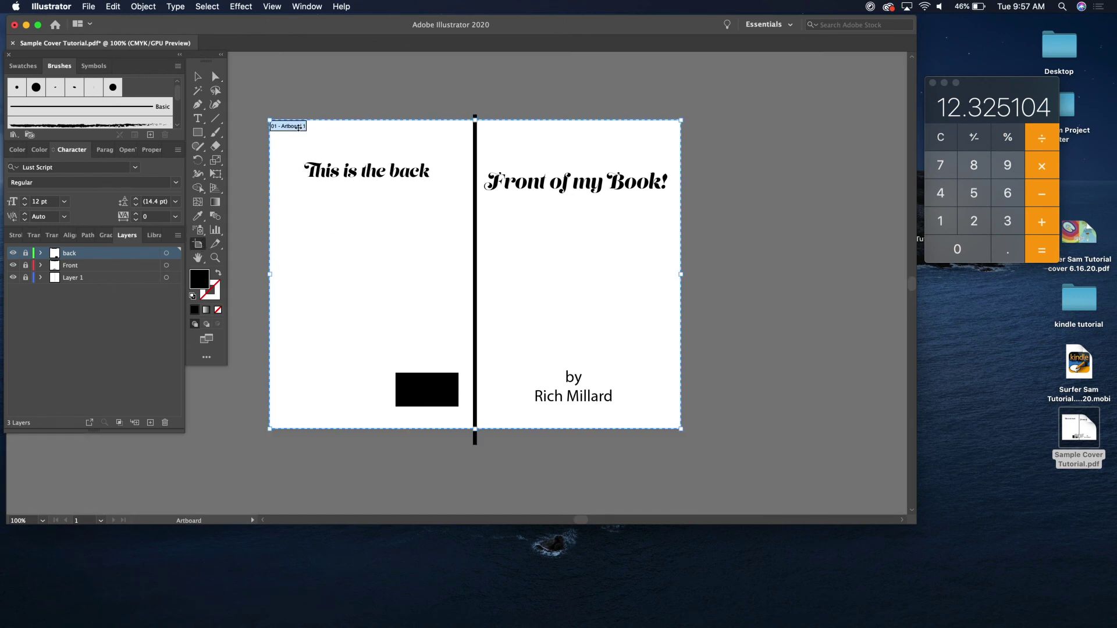
pyautogui.doubleClick(298, 127)
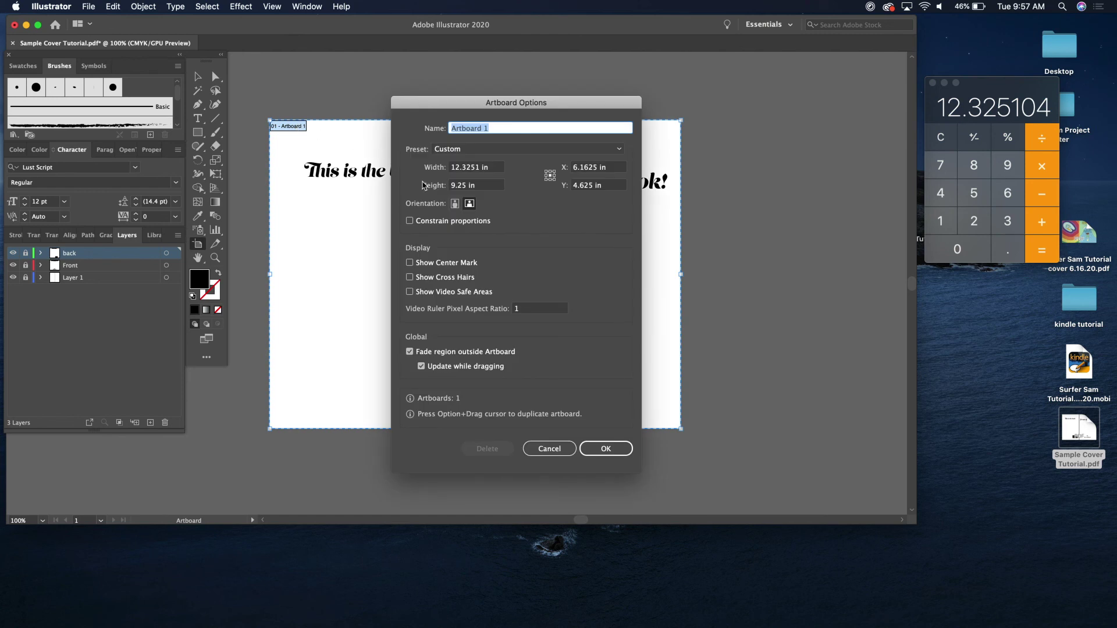
pyautogui.click(463, 168)
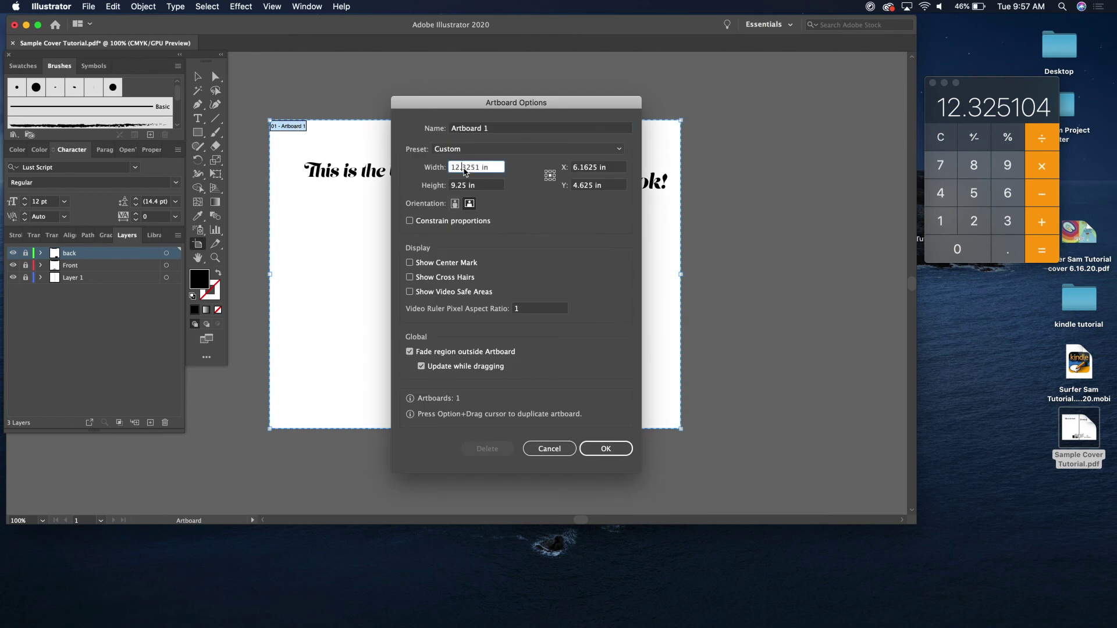
pyautogui.click(474, 167)
pyautogui.press('Right')
pyautogui.press('BackSpace')
pyautogui.press('BackSpace')
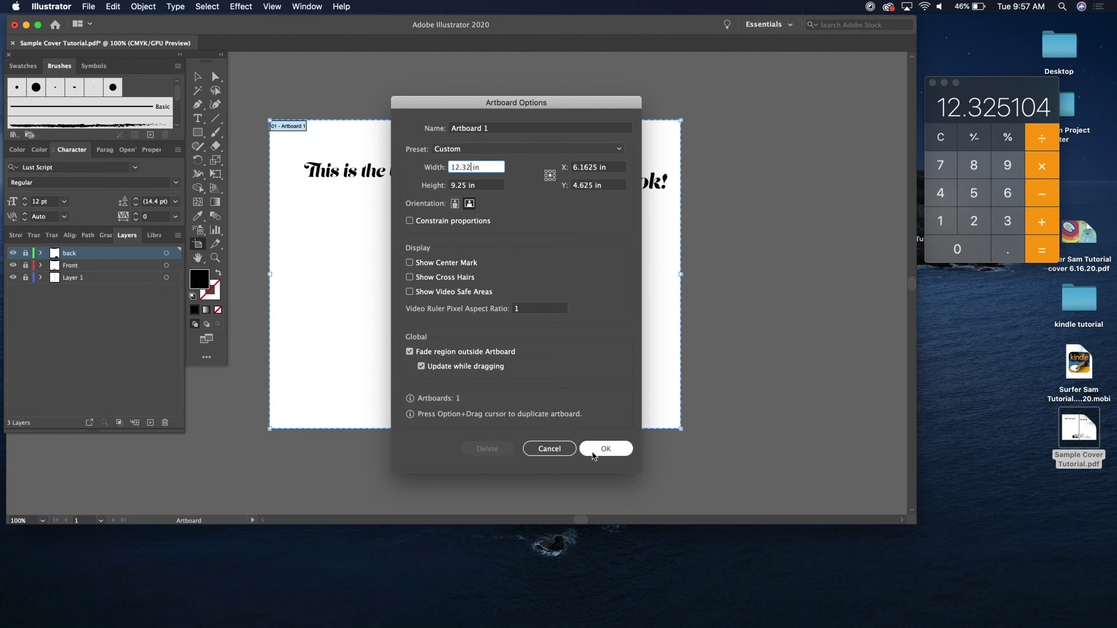
pyautogui.click(595, 453)
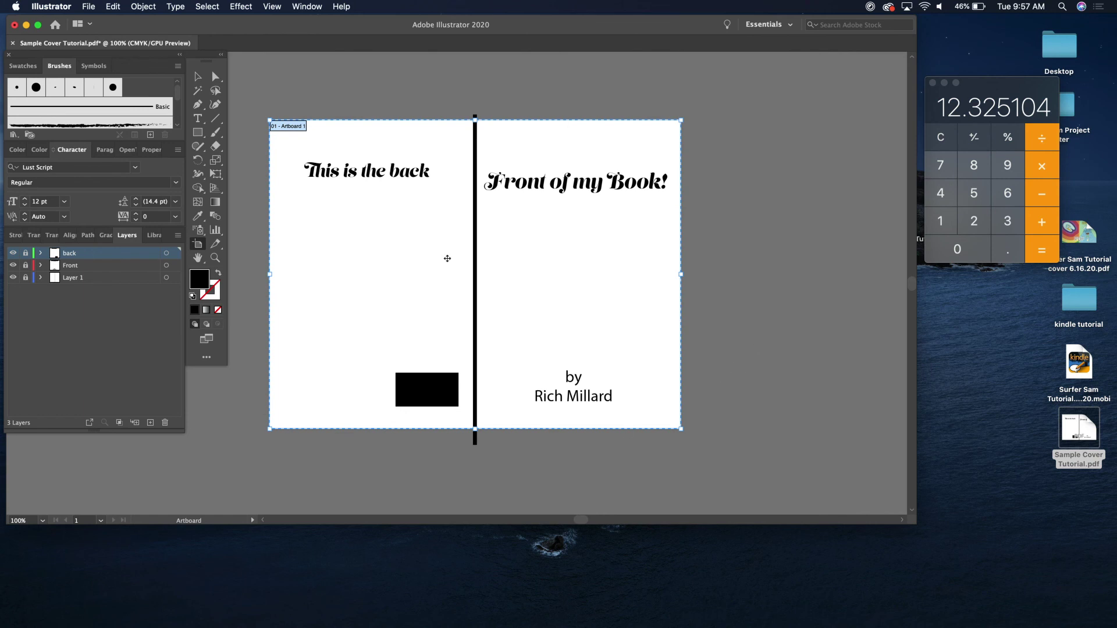
pyautogui.click(196, 77)
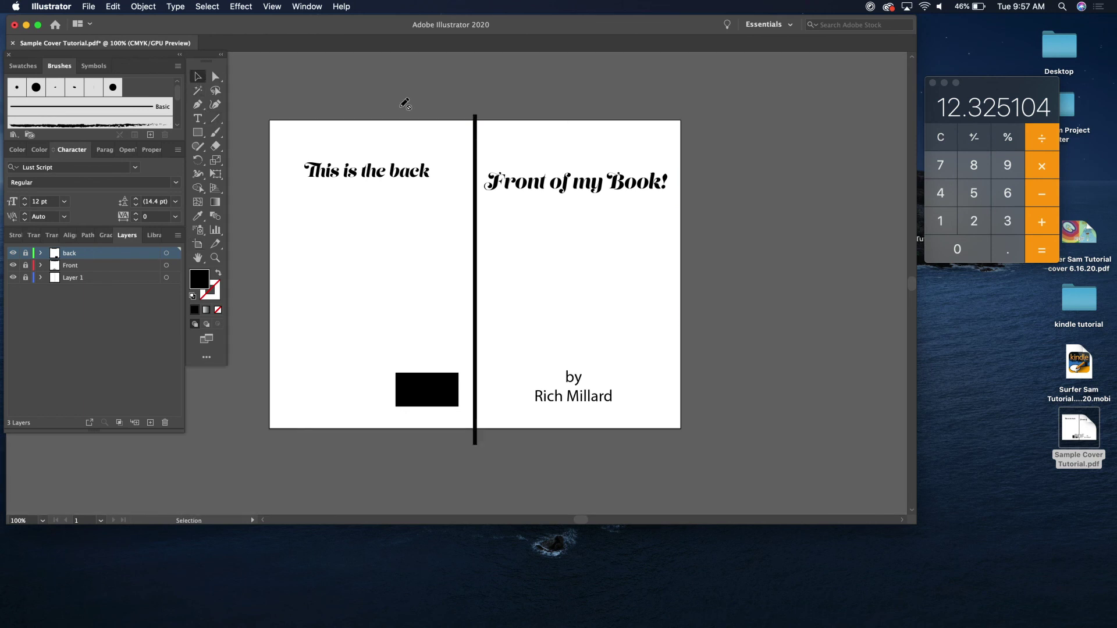